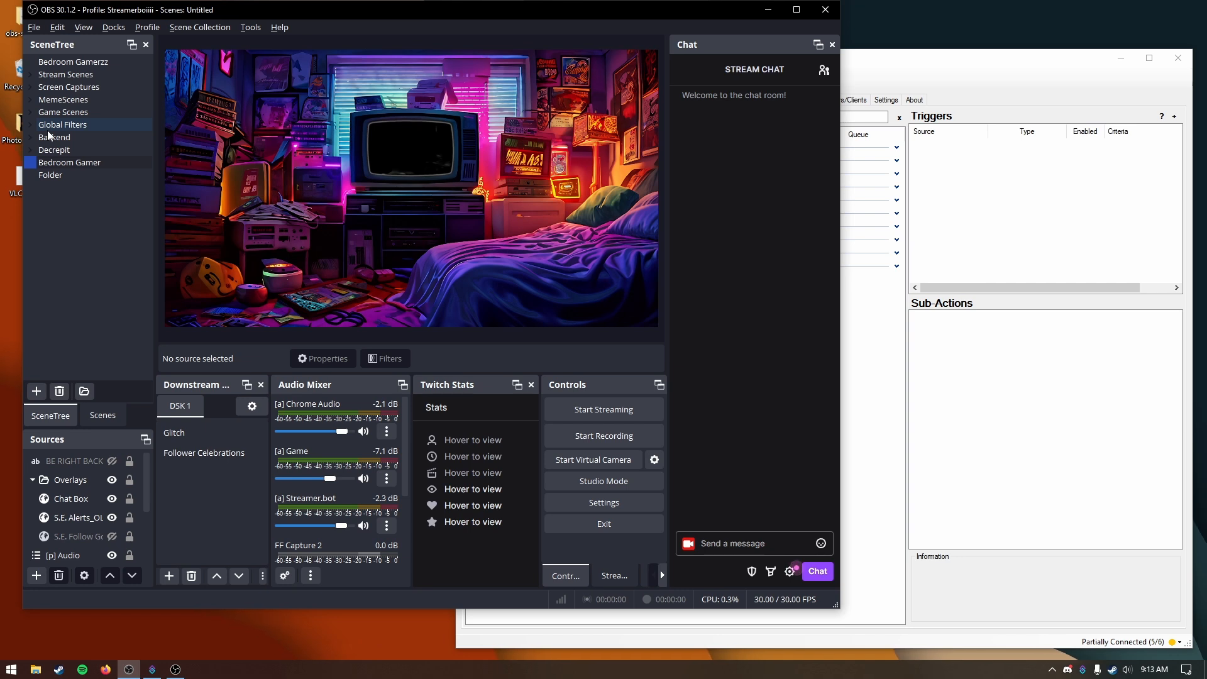
# Step: Add a new scene named Fisheye to the scene tree
pyautogui.rightClick(75, 205)
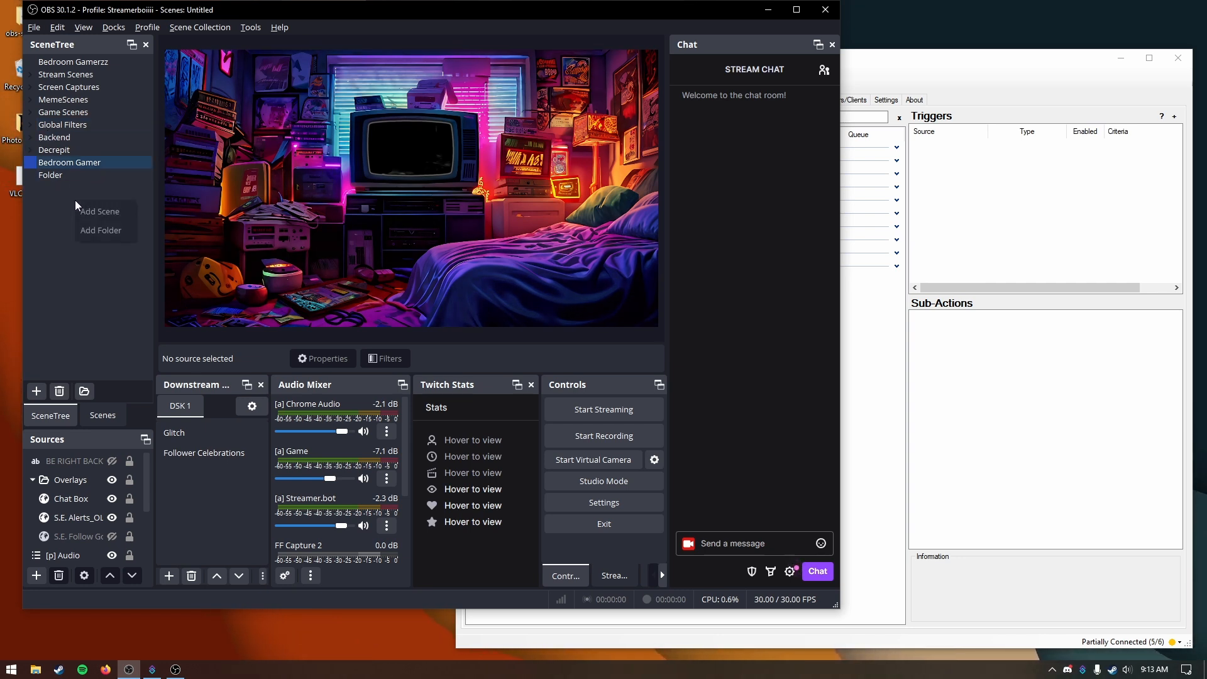
pyautogui.click(113, 214)
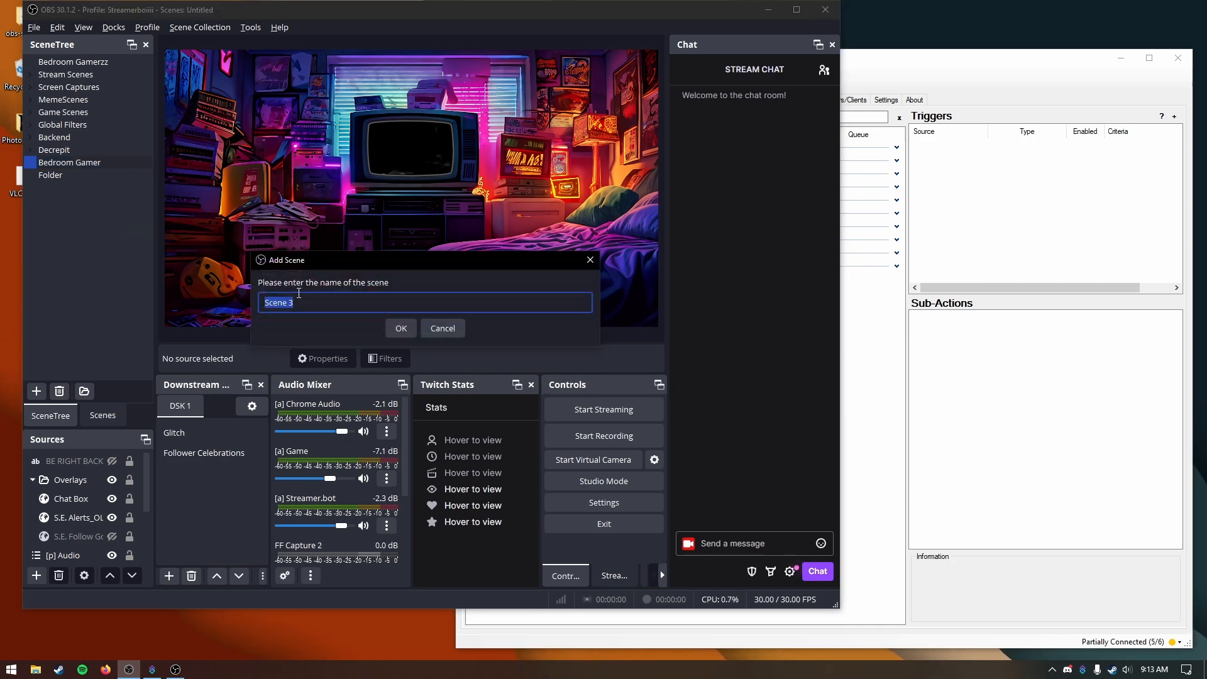
pyautogui.write('Fisheye')
pyautogui.press('Return')
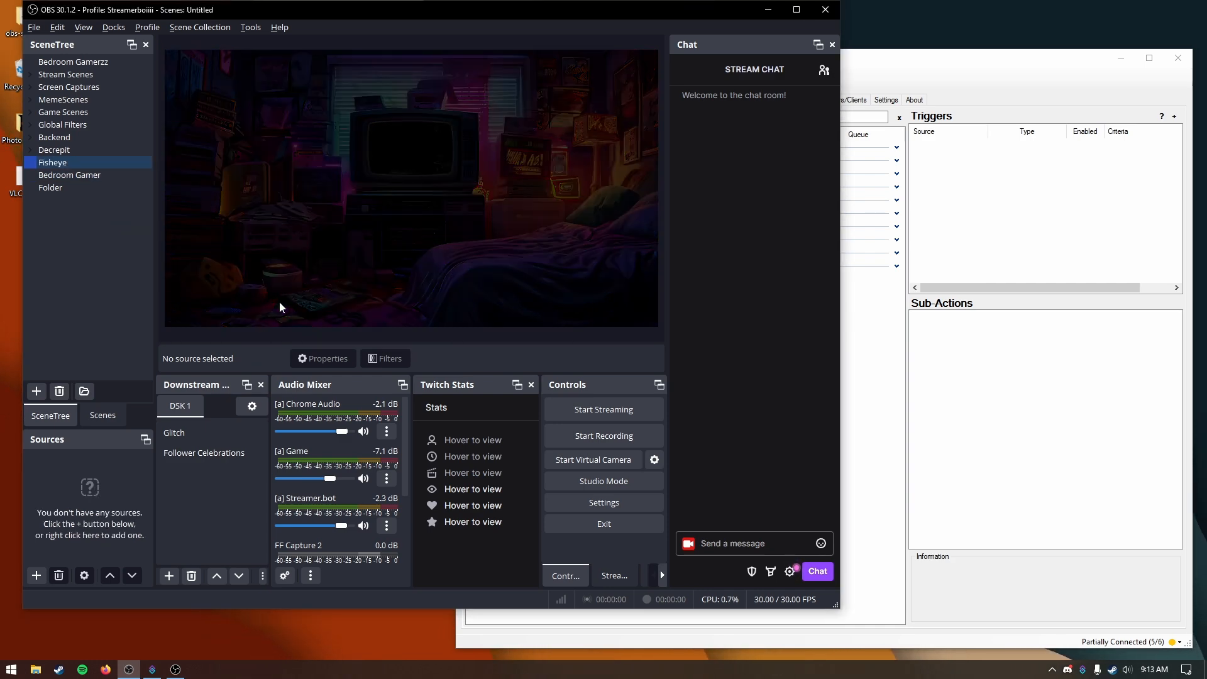
# Step: Add an Output Source to the Fisheye scene, with Program as its channel
pyautogui.rightClick(111, 476)
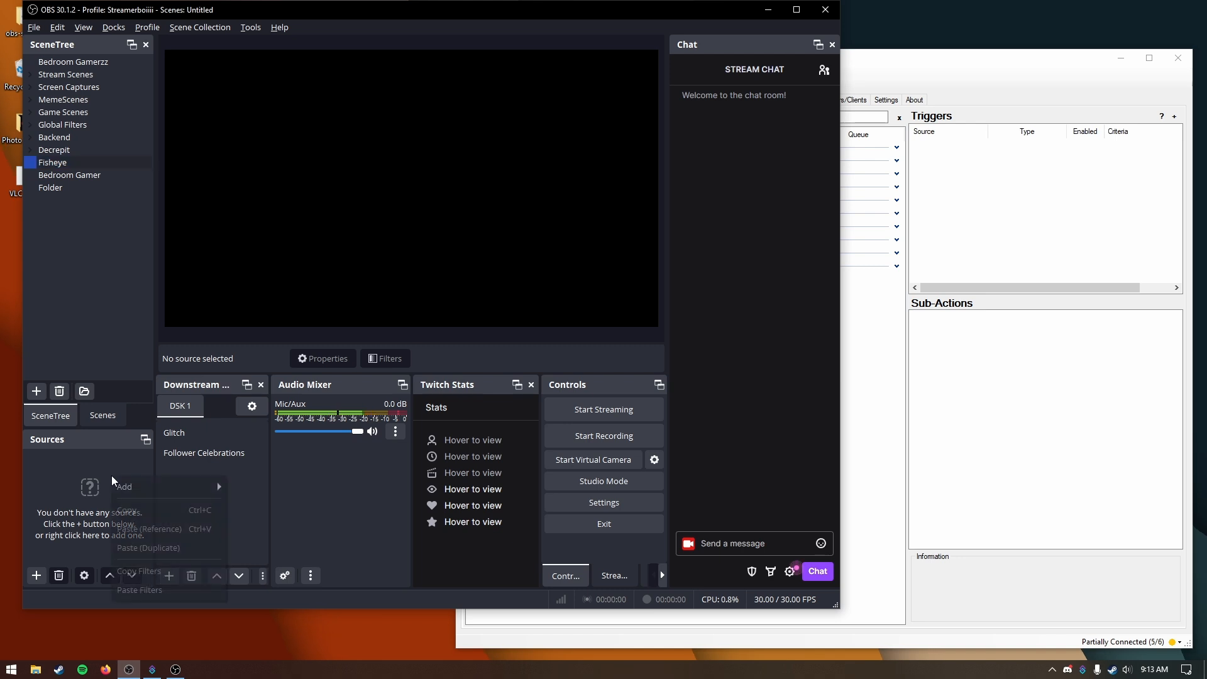
pyautogui.moveTo(165, 490)
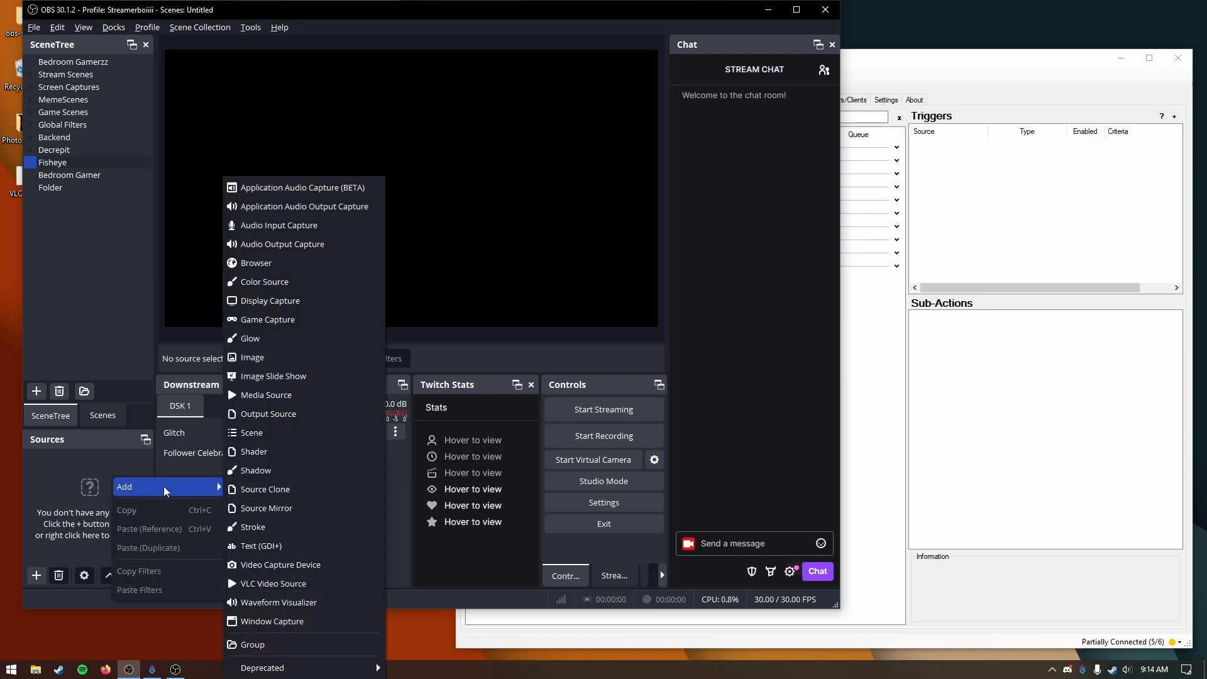
pyautogui.click(306, 416)
pyautogui.click(472, 389)
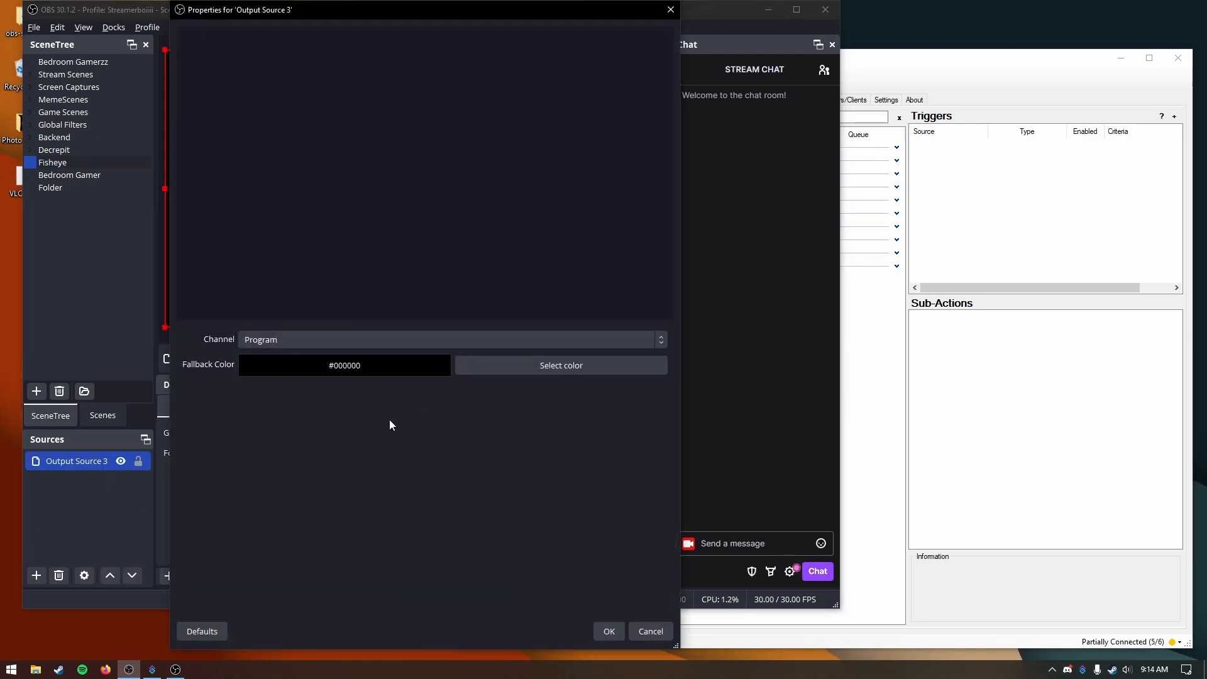
pyautogui.click(605, 628)
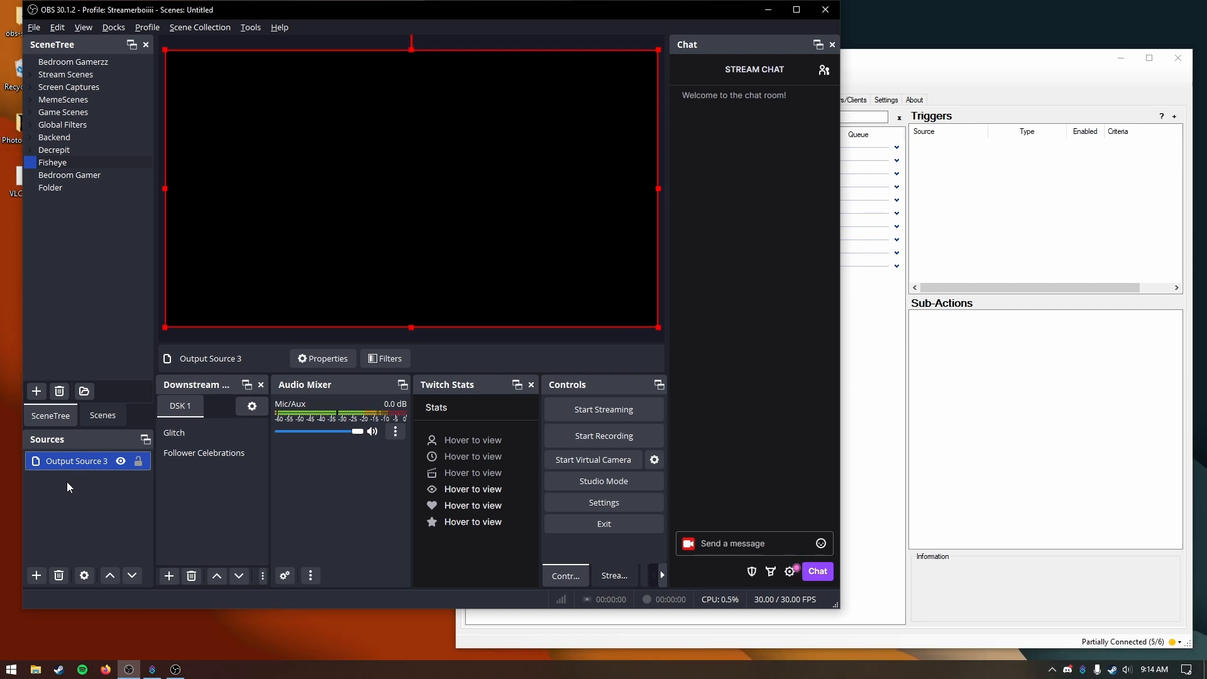
# Step: Add a user-defined shader filter named Fisheye to the output source
pyautogui.click(402, 359)
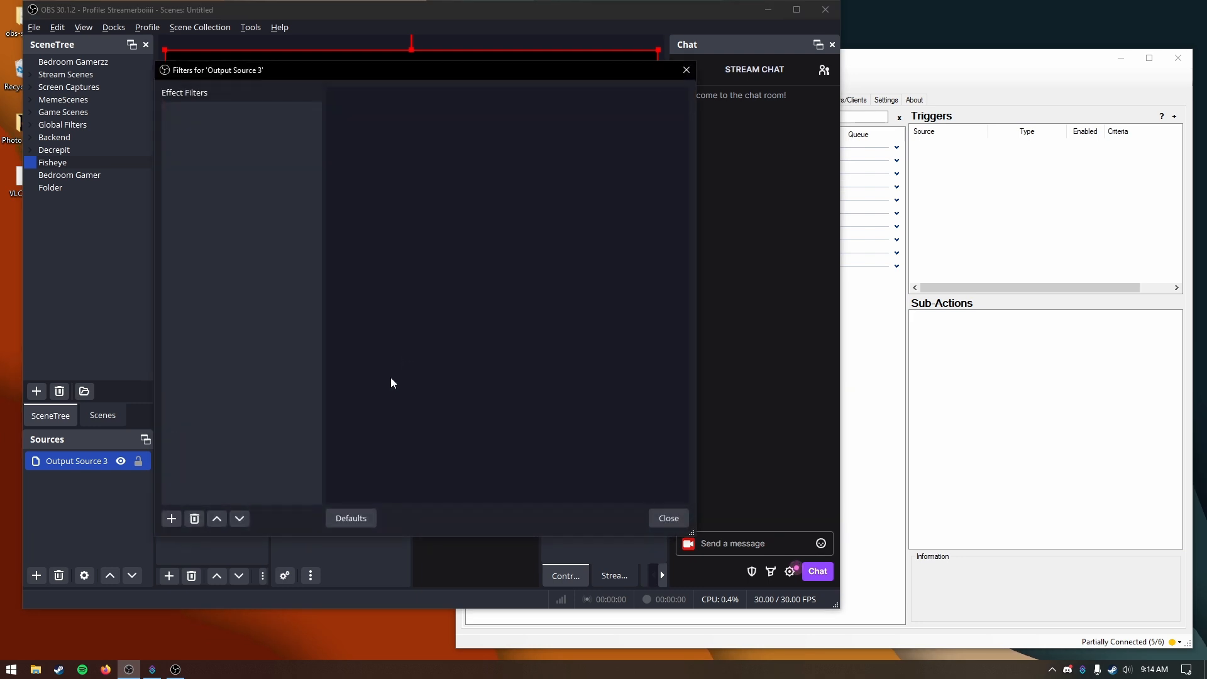
pyautogui.click(172, 518)
pyautogui.click(230, 577)
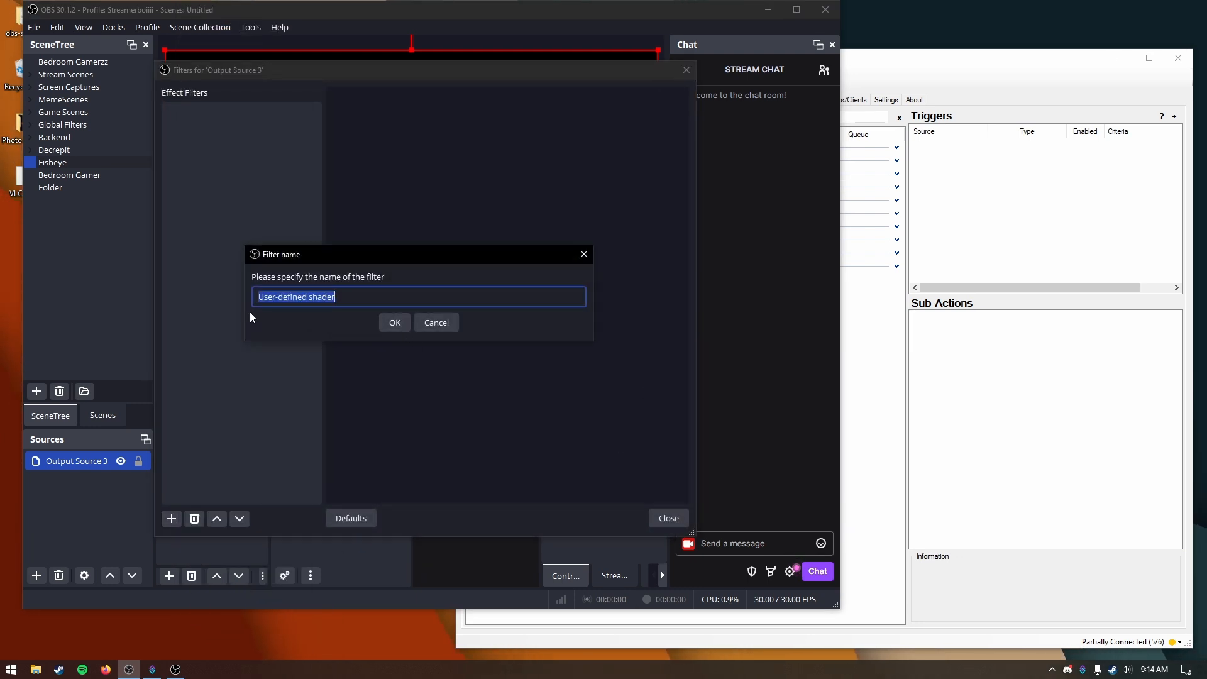
pyautogui.write('Eye')
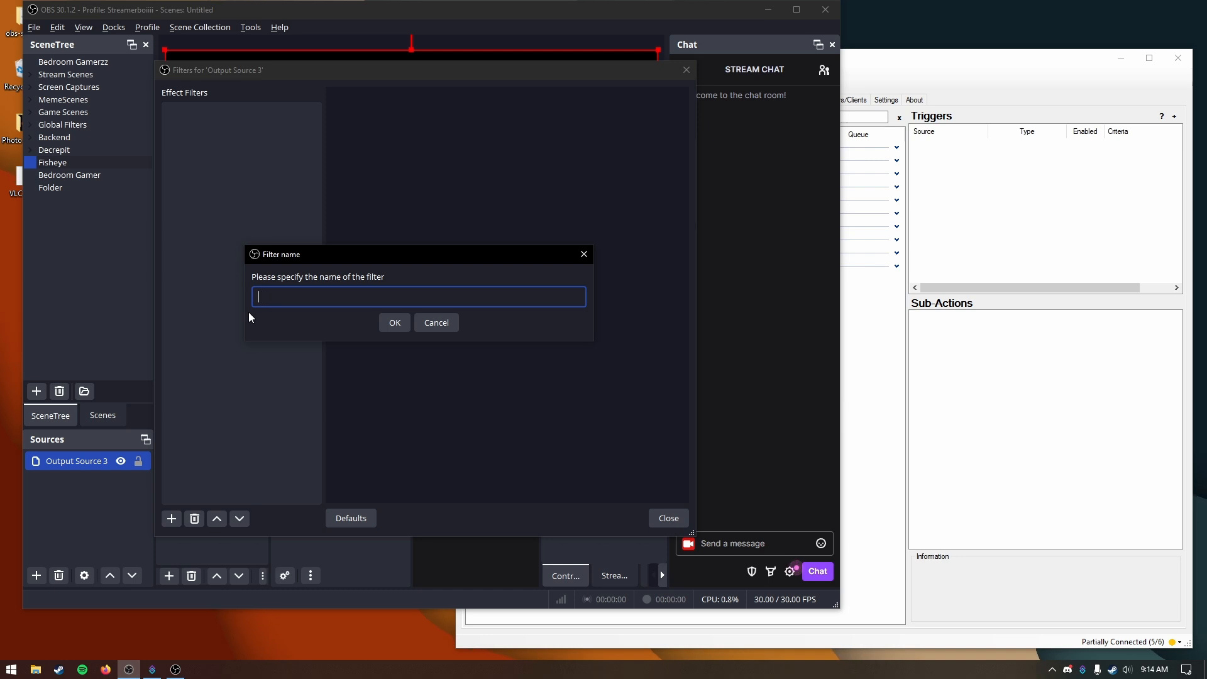
pyautogui.write('heye')
pyautogui.press('Return')
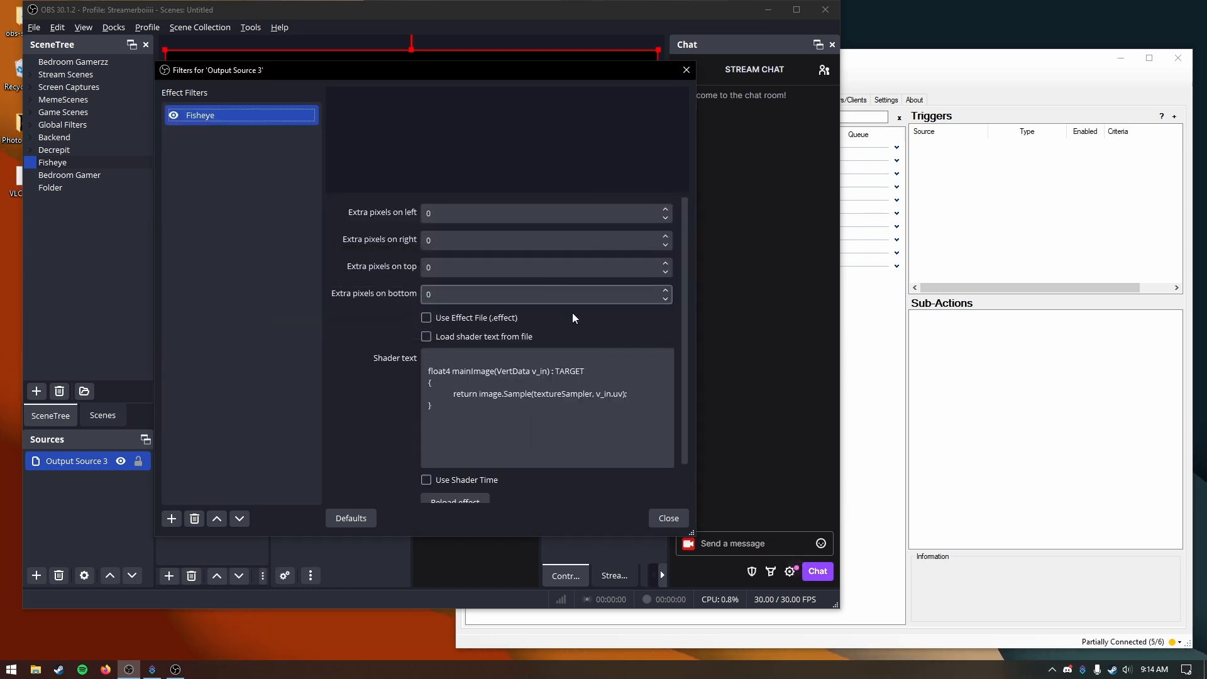
# Step: Load the filter's shader text from fisheye.shader in the obs-shaderfilter examples folder and close the filters
pyautogui.click(530, 338)
pyautogui.click(659, 364)
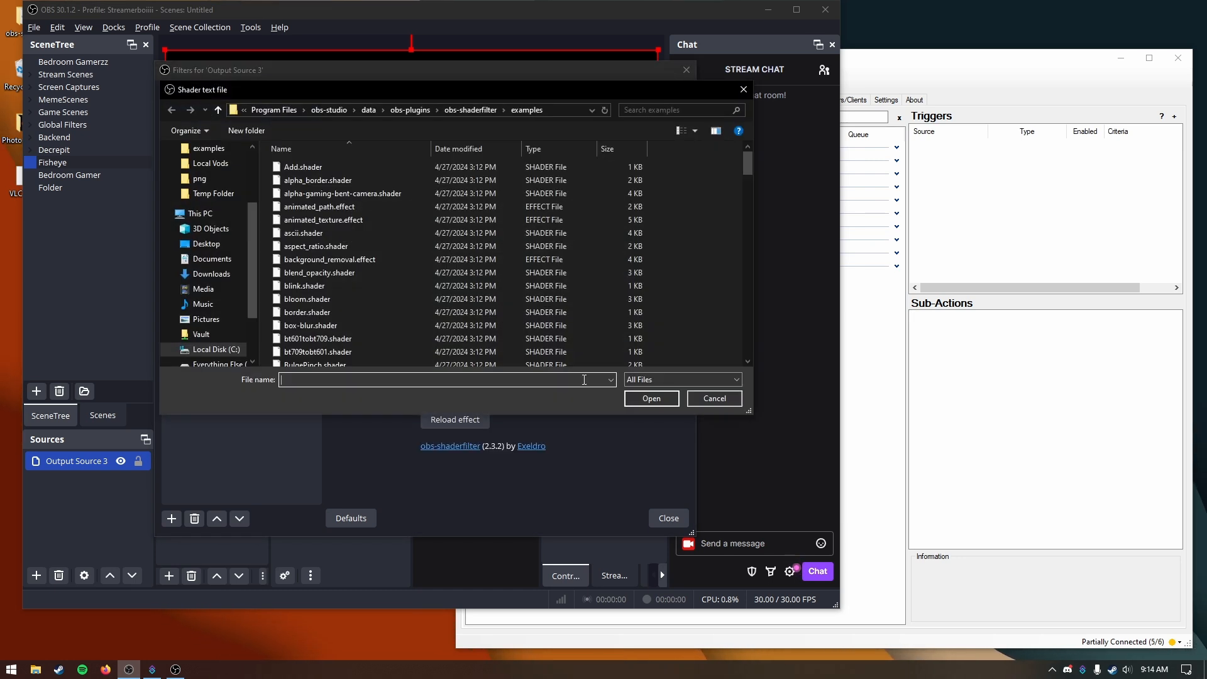
pyautogui.scroll(-10, 398, 348)
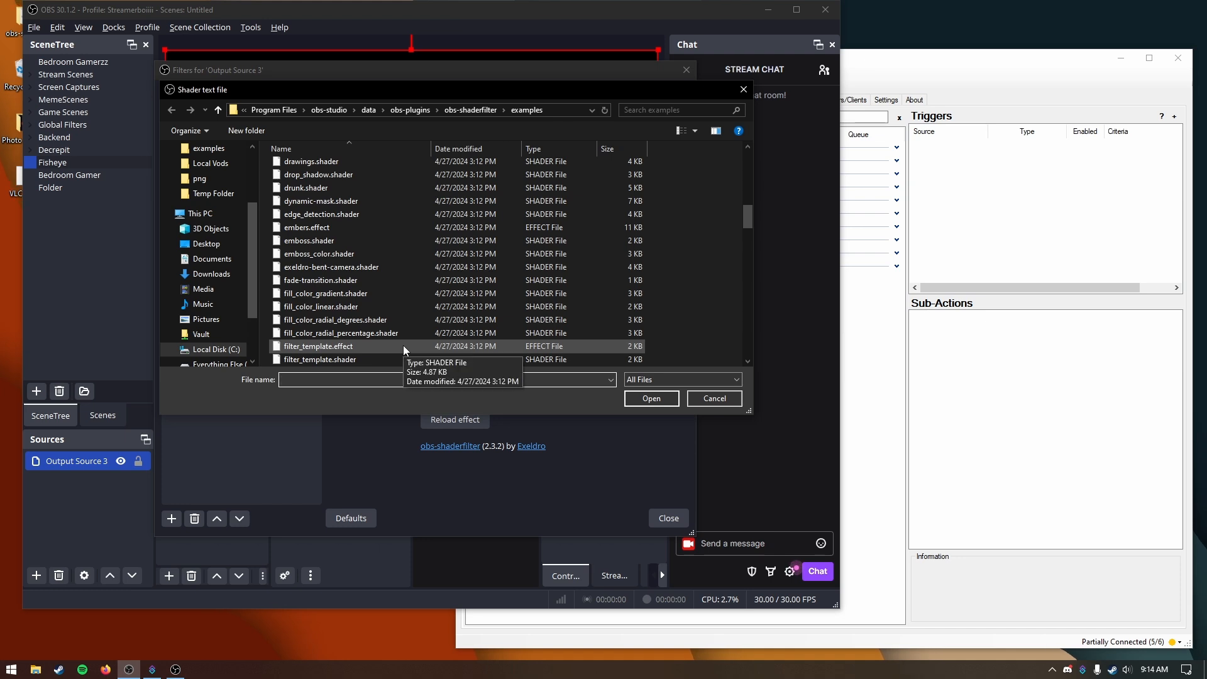
pyautogui.scroll(-4, 405, 349)
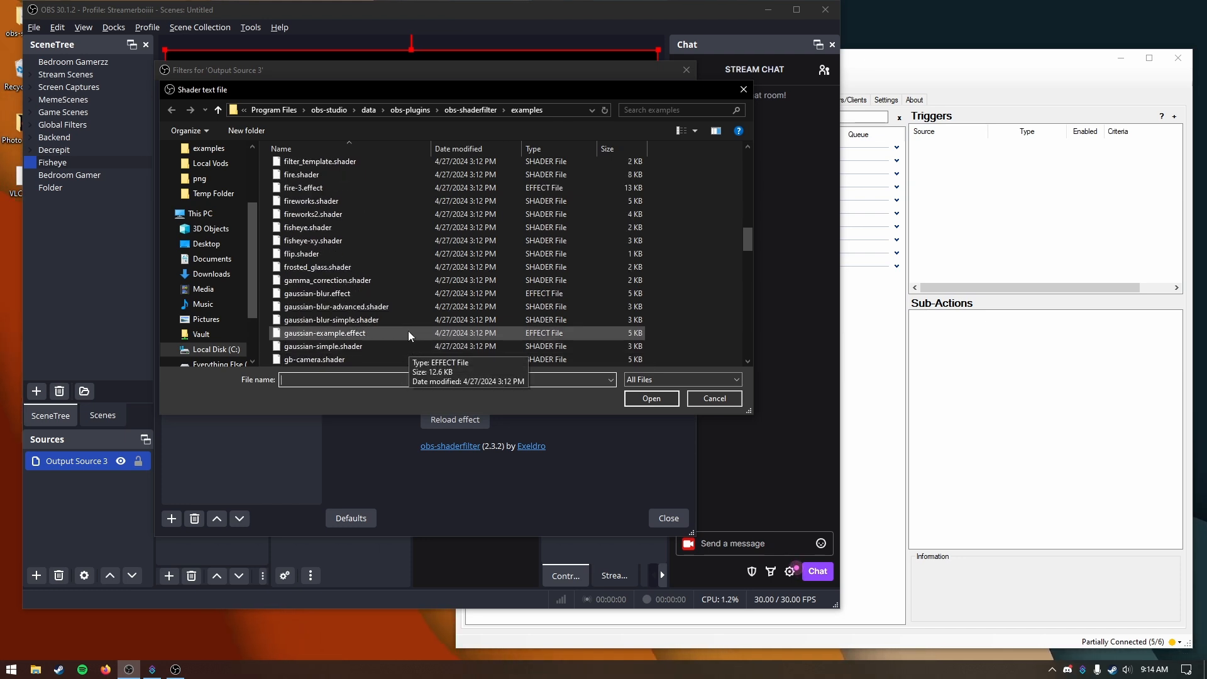
pyautogui.click(409, 227)
pyautogui.click(647, 399)
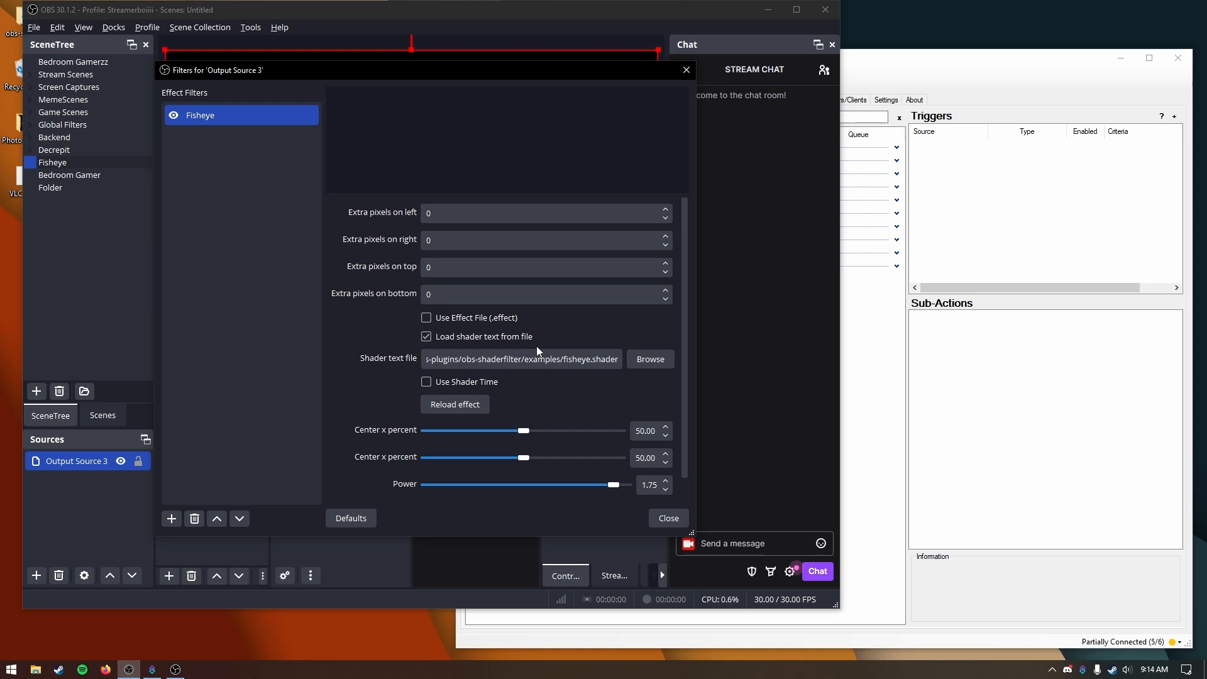
pyautogui.click(662, 522)
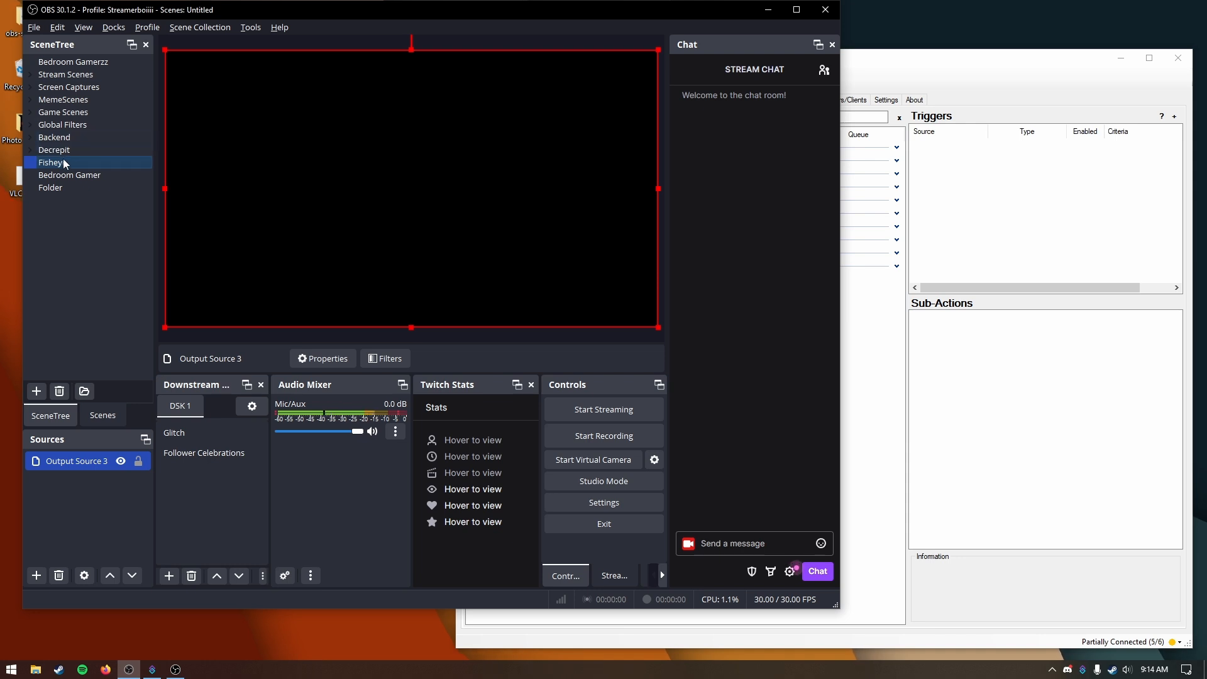
# Step: Add the Fisheye scene to the downstream keyer and activate it over the Bedroom Gamer scene
pyautogui.click(167, 576)
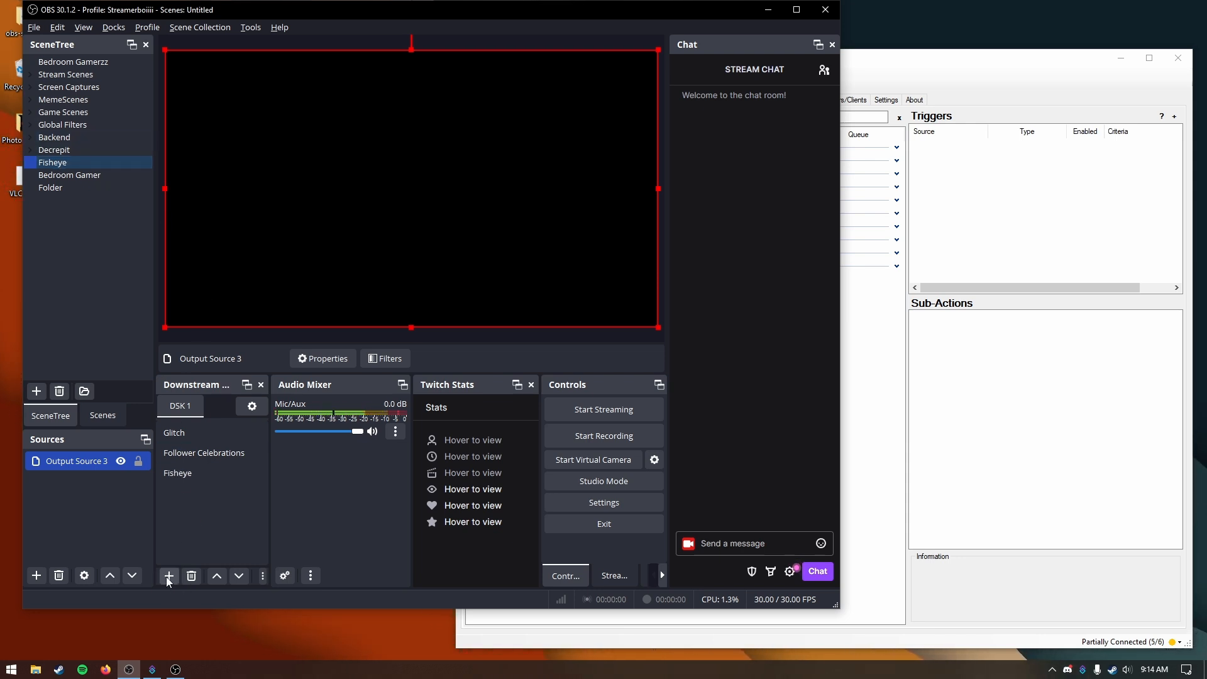
pyautogui.click(82, 174)
pyautogui.click(213, 474)
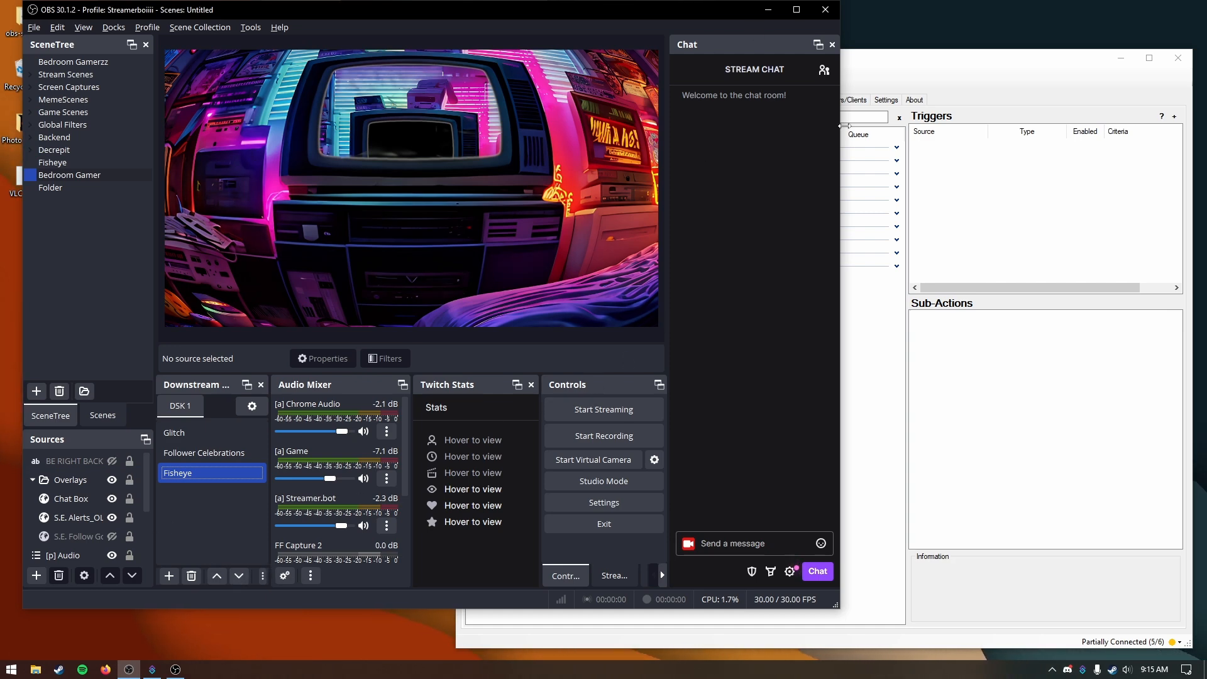
# Step: Widen the OBS window and deactivate the Fisheye key in the downstream keyer
pyautogui.moveTo(843, 126); pyautogui.dragTo(950, 126)
pyautogui.click(264, 575)
pyautogui.moveTo(517, 484)
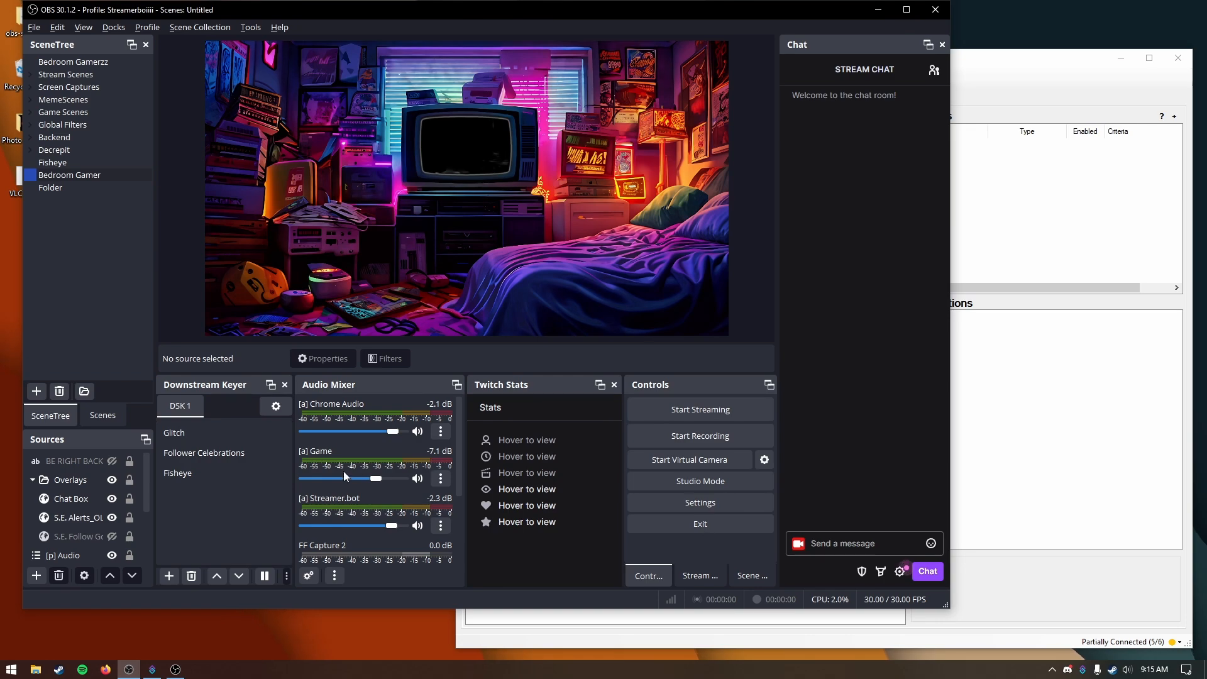
# Step: Test the downstream keyer by switching between Fisheye and Glitch, then clear the active key
pyautogui.click(210, 475)
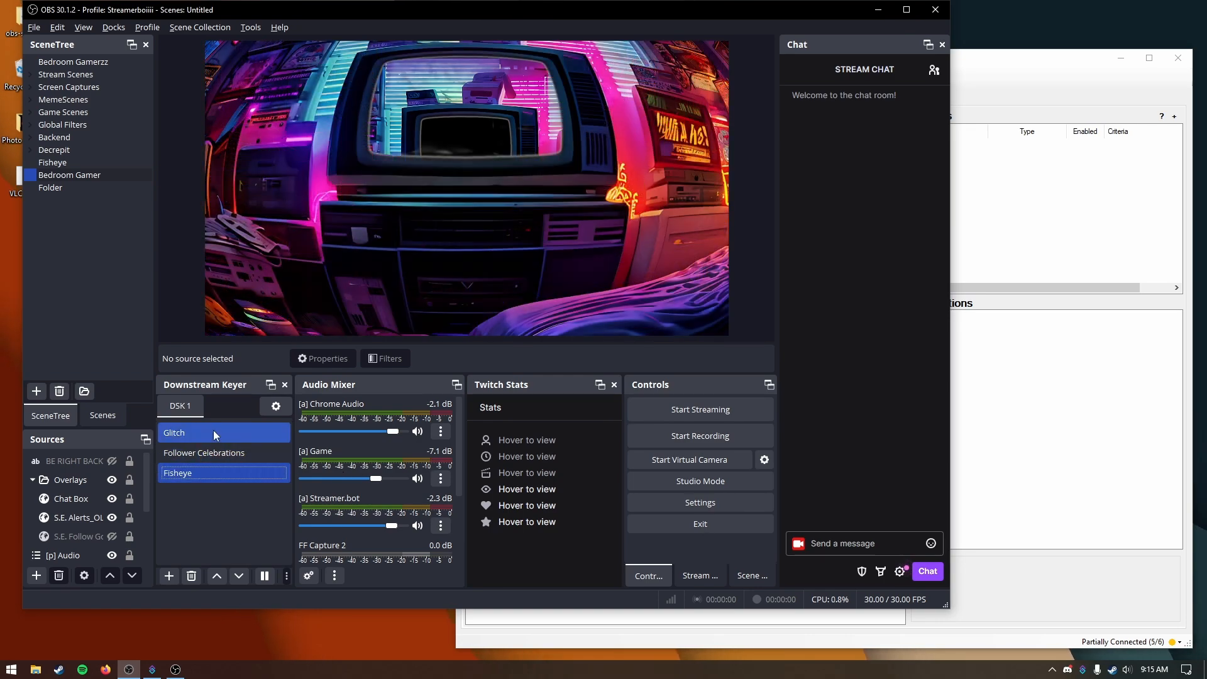
pyautogui.click(213, 430)
pyautogui.click(220, 473)
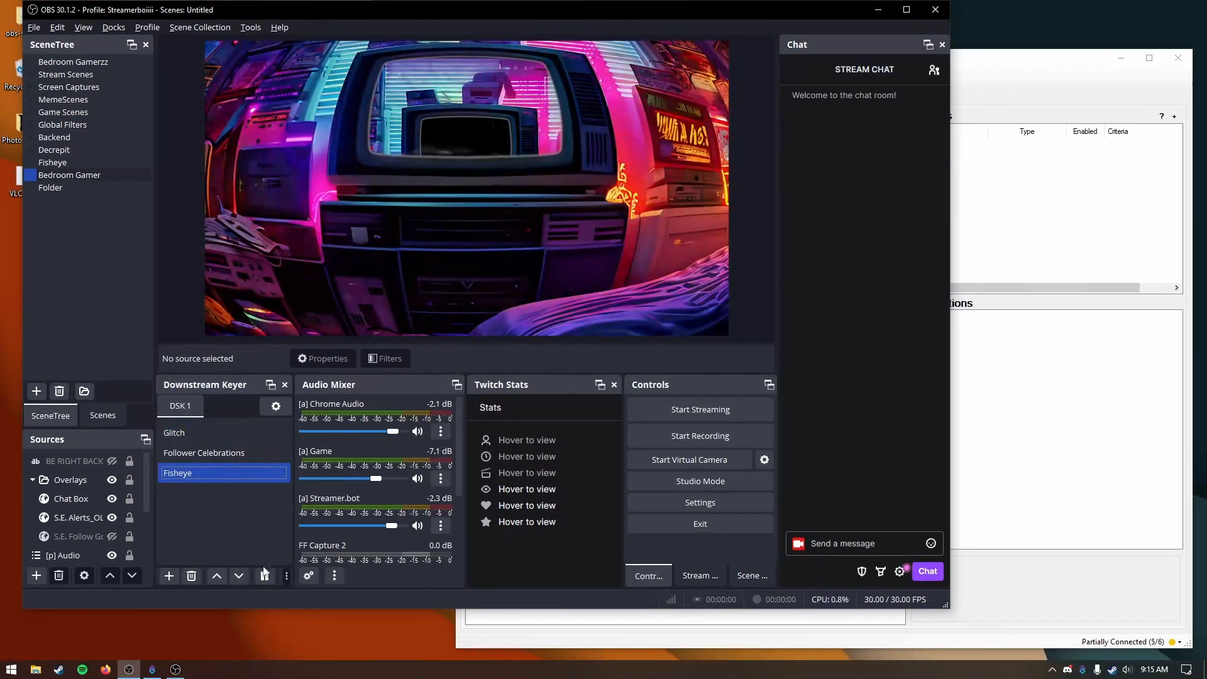
pyautogui.click(264, 575)
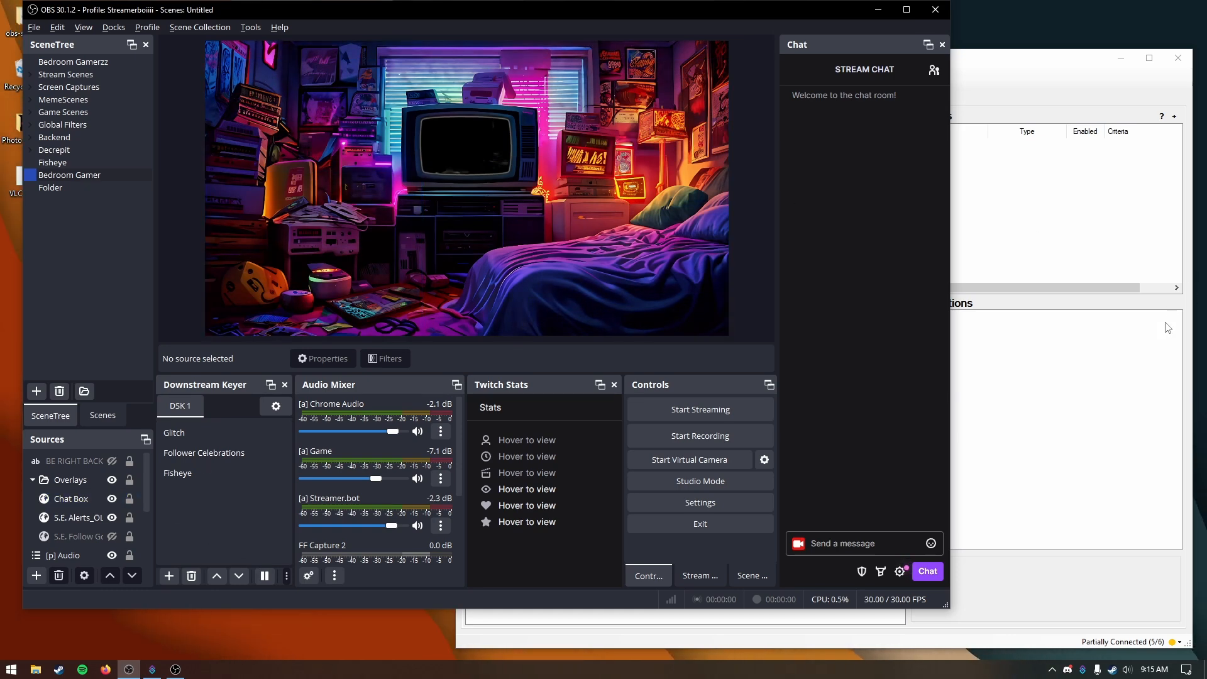
# Step: Switch to Streamer.bot and add a command named !fish that responds to !fish and !fisheye
pyautogui.click(152, 669)
pyautogui.click(593, 99)
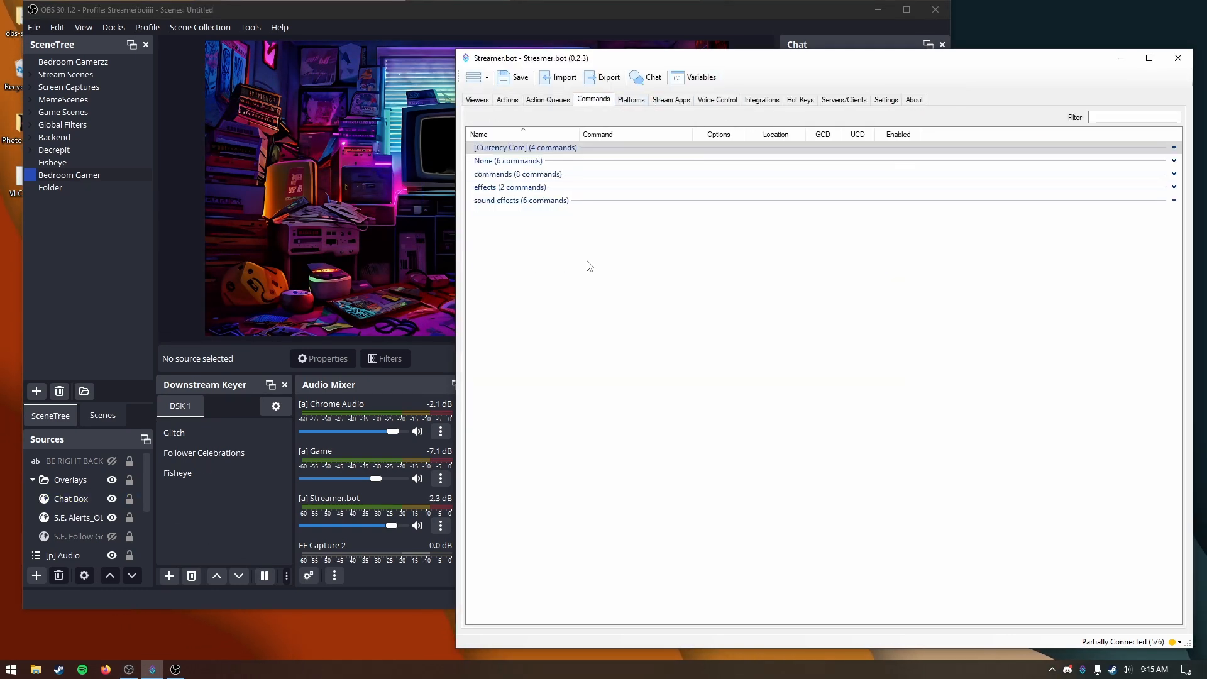
pyautogui.rightClick(587, 263)
pyautogui.click(603, 271)
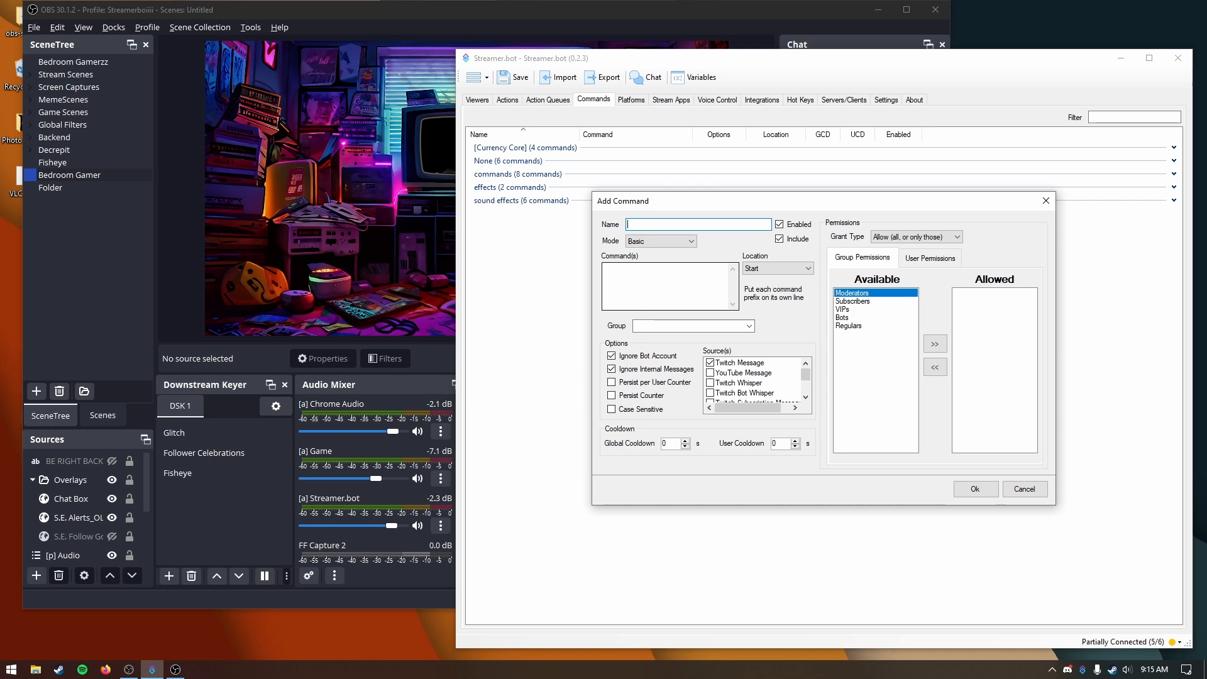
pyautogui.write('fish')
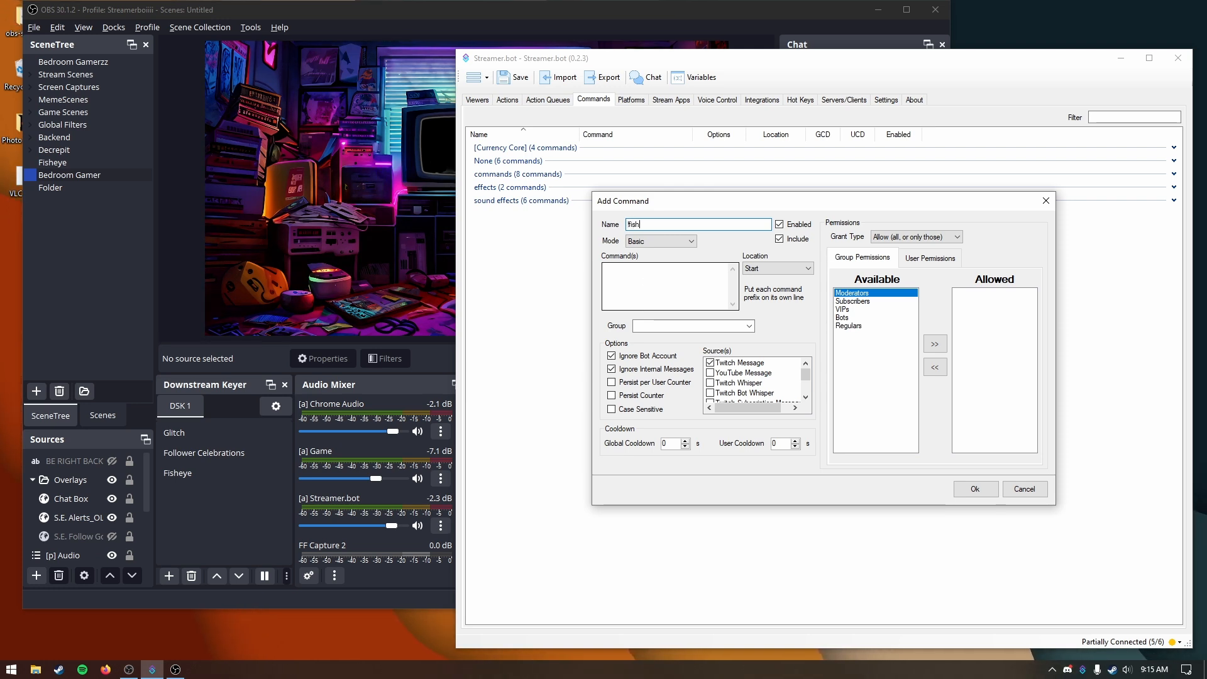
pyautogui.click(646, 281)
pyautogui.write('!fish ')
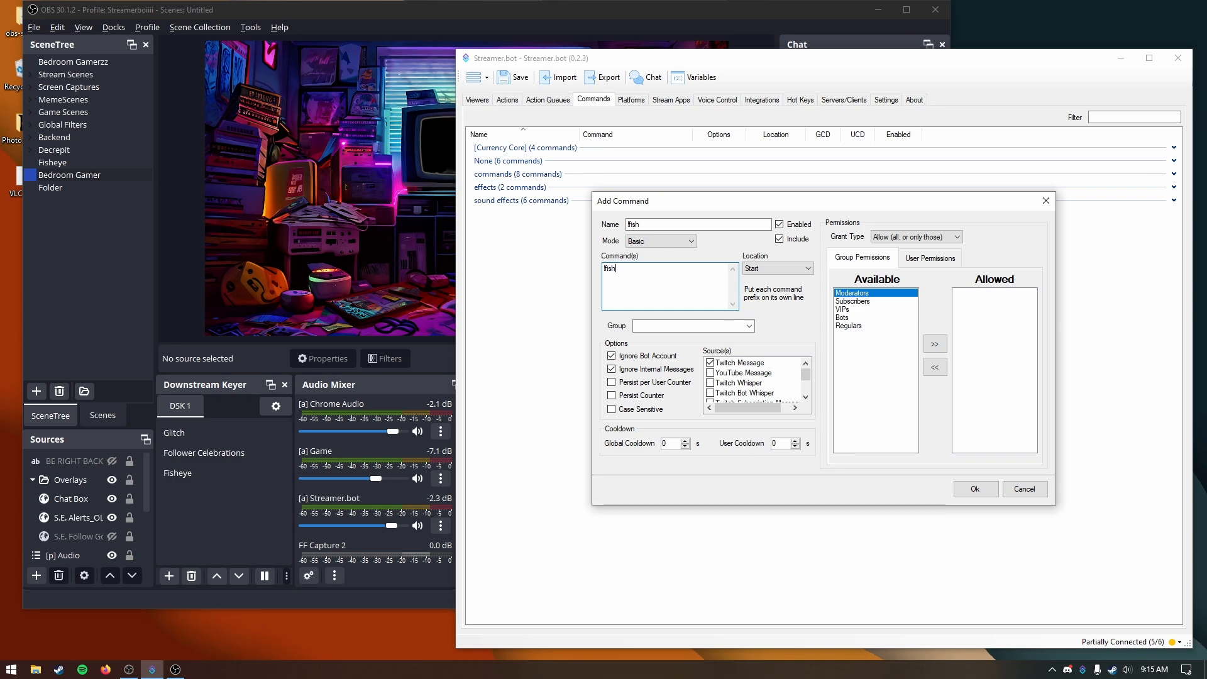
pyautogui.write('!fisheye')
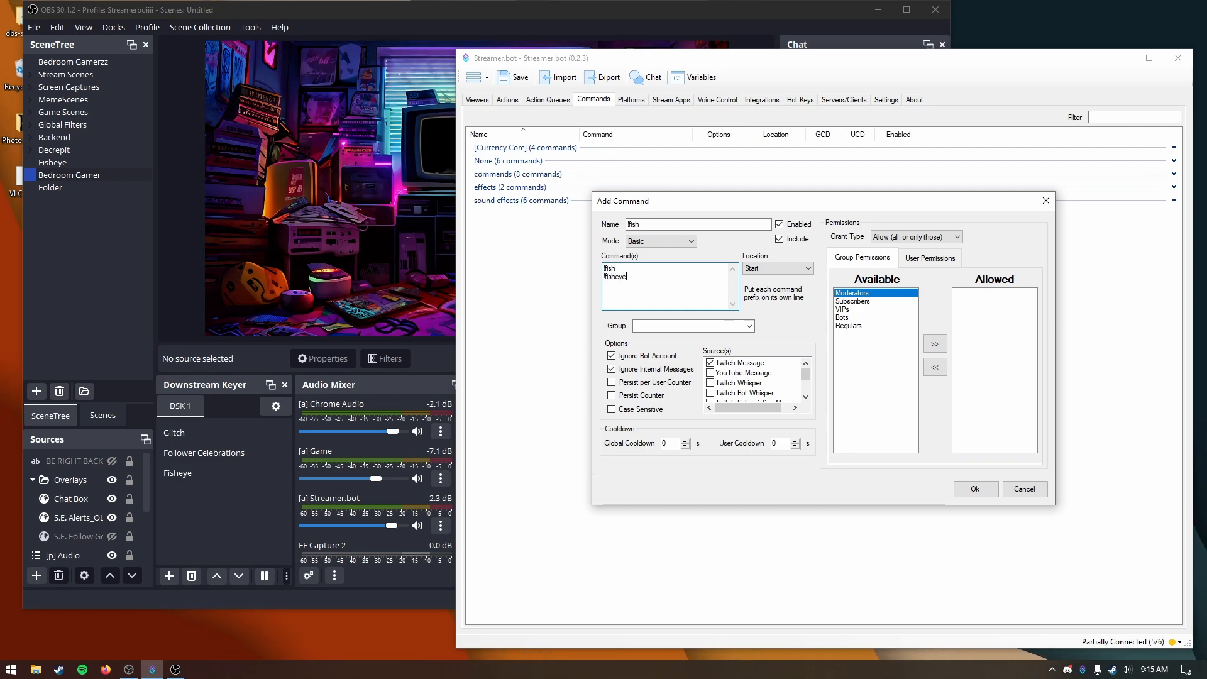
pyautogui.click(968, 488)
# Step: Check the new !fish command in the ungrouped section of the commands list
pyautogui.click(551, 161)
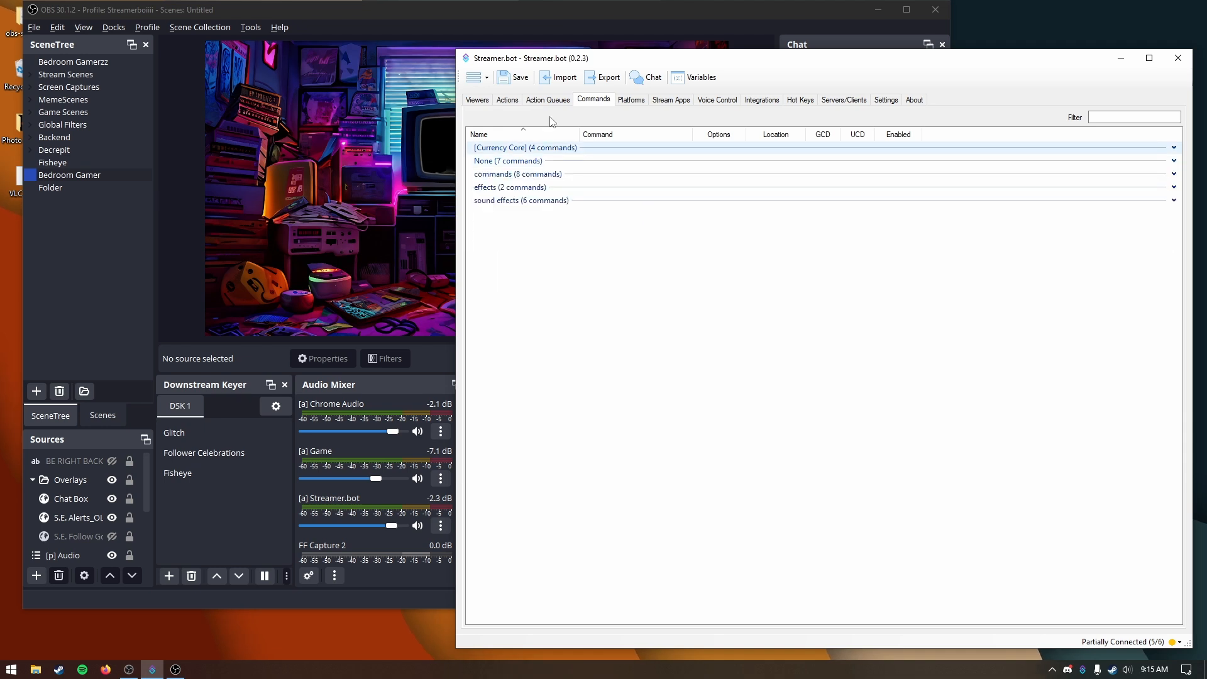
pyautogui.click(556, 100)
pyautogui.click(519, 102)
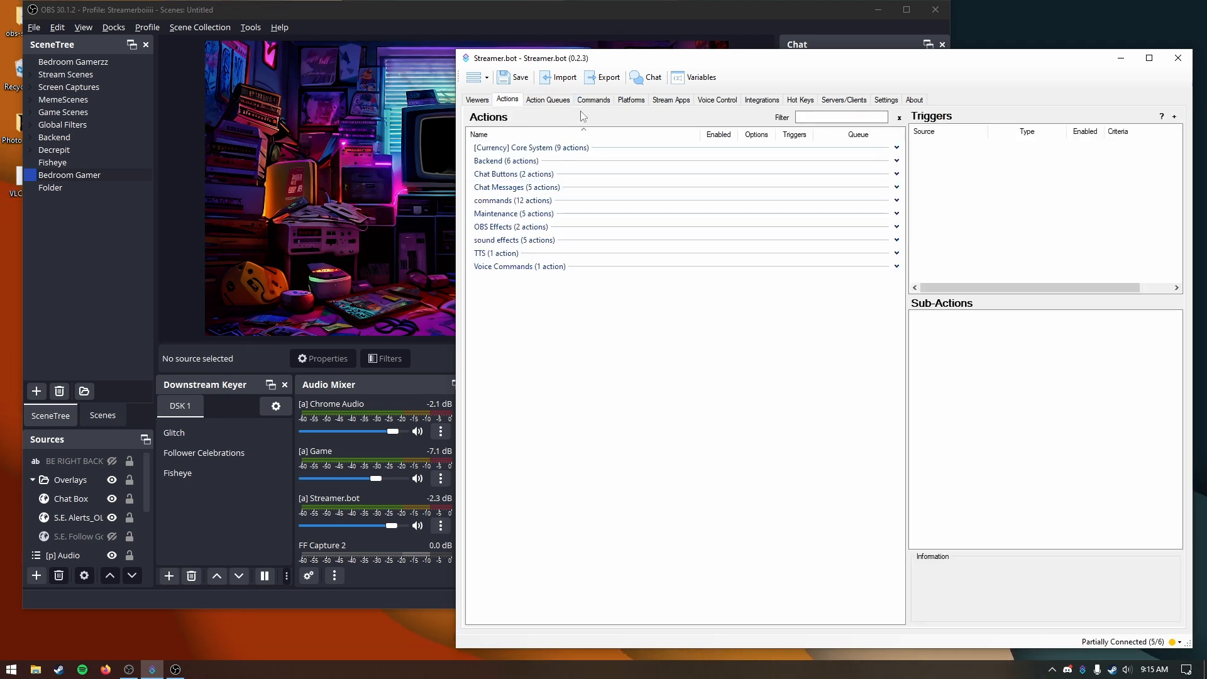
pyautogui.click(597, 102)
pyautogui.click(528, 174)
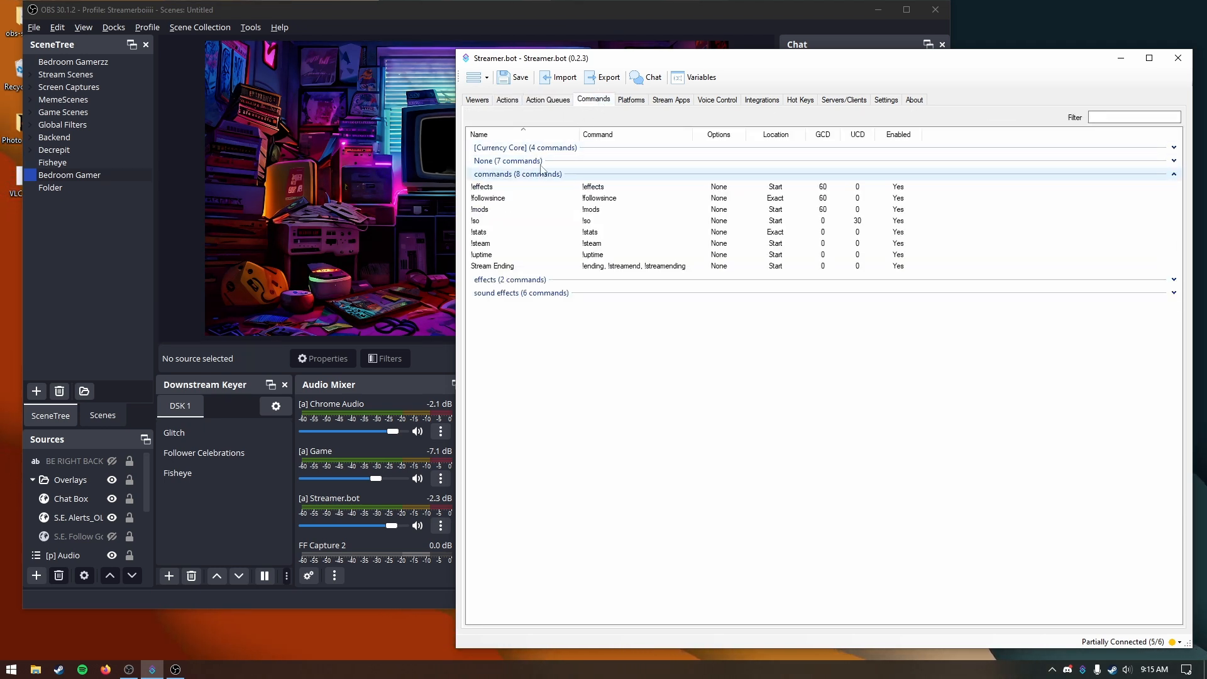
pyautogui.click(541, 161)
pyautogui.click(519, 186)
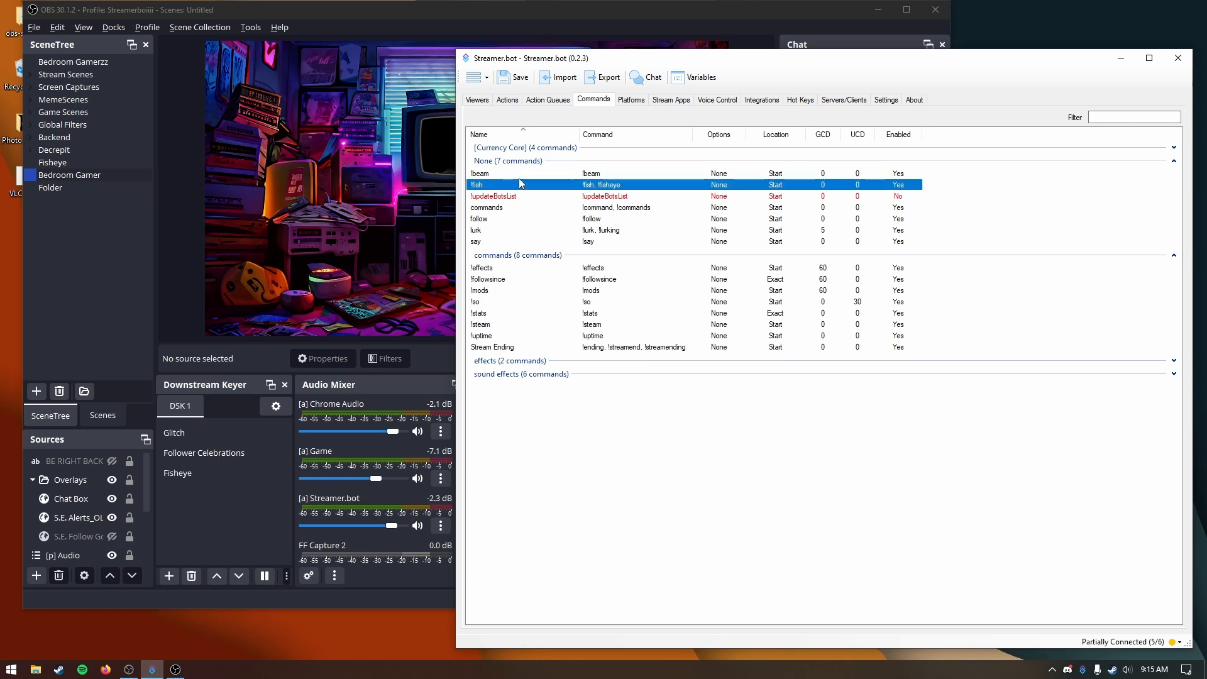
# Step: Add a new action named Fisheye in the actions list
pyautogui.click(508, 99)
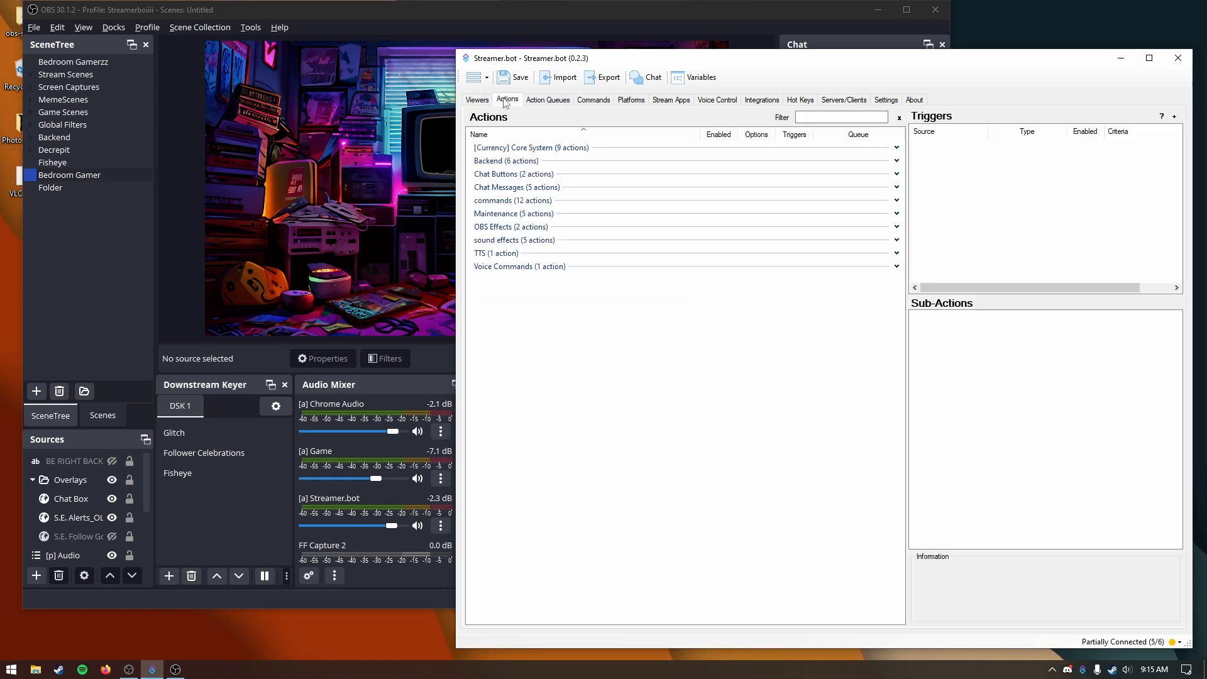
pyautogui.rightClick(550, 316)
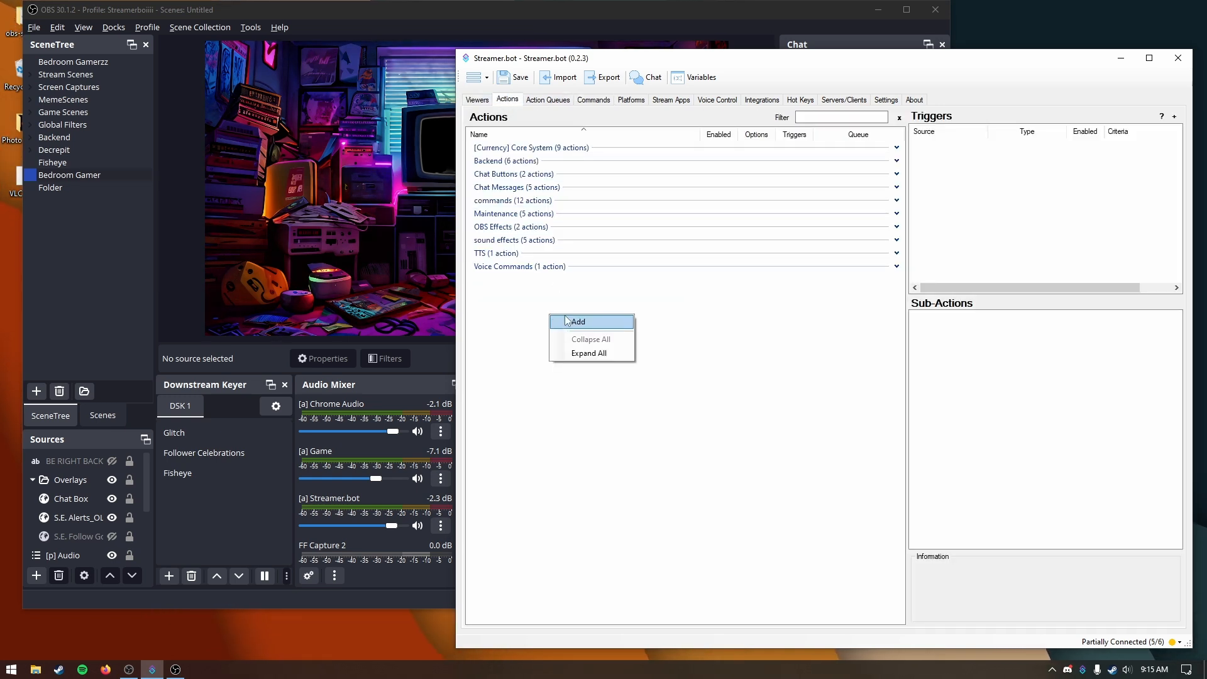
pyautogui.click(573, 322)
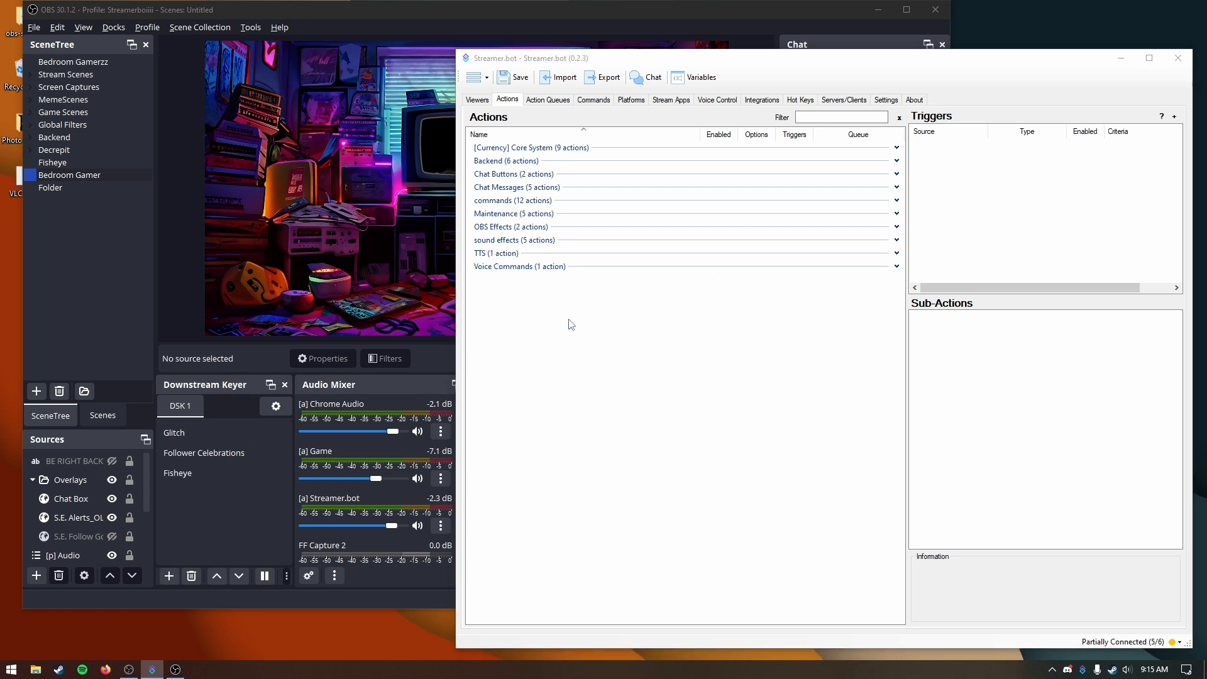
pyautogui.write('Fisheye')
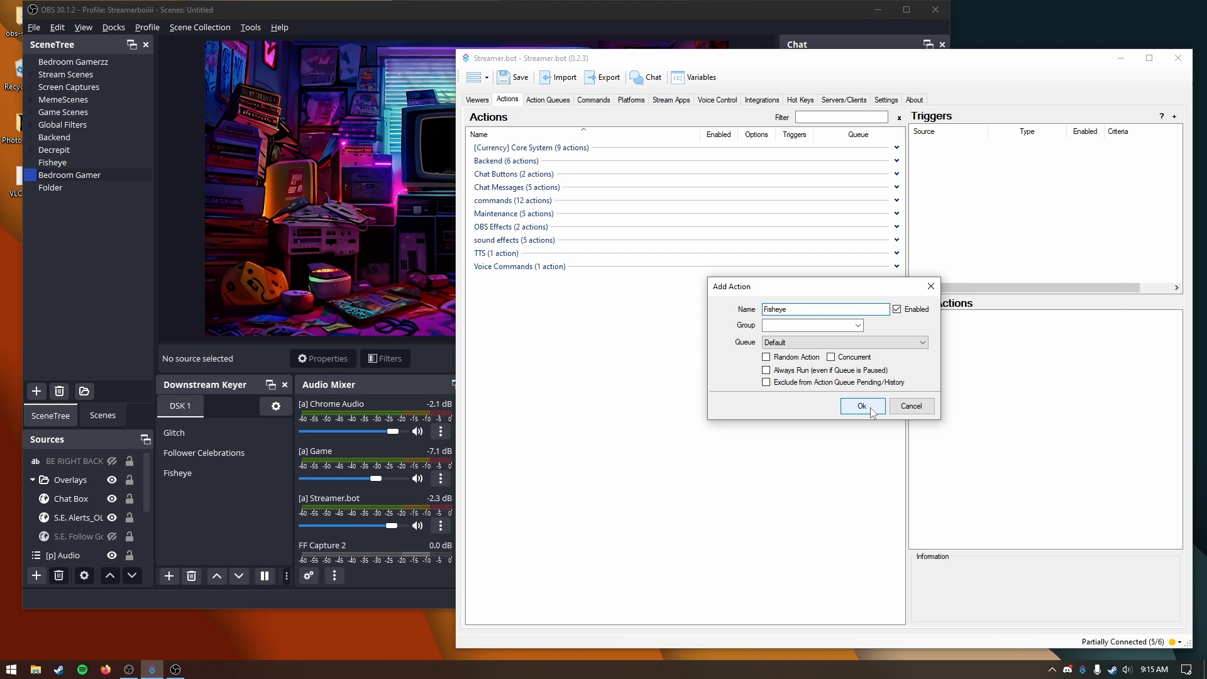
pyautogui.click(871, 408)
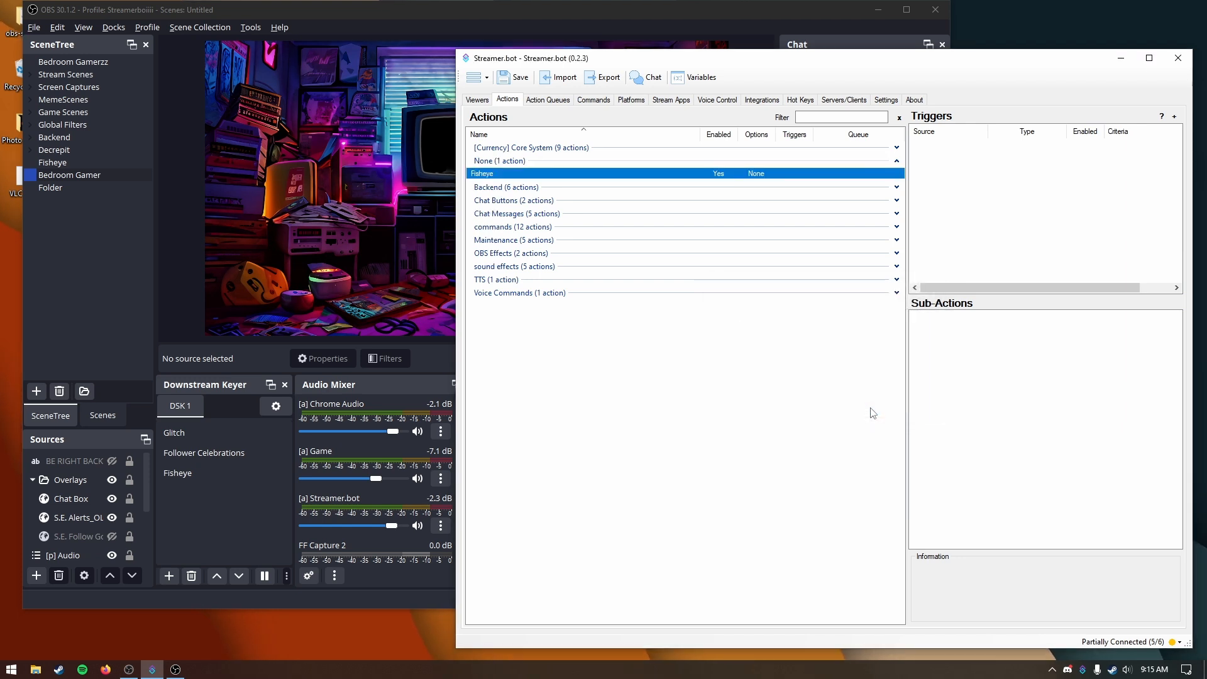
# Step: Add a Command Triggered trigger to the Fisheye action, using the !fish command
pyautogui.rightClick(993, 208)
pyautogui.moveTo(1050, 257)
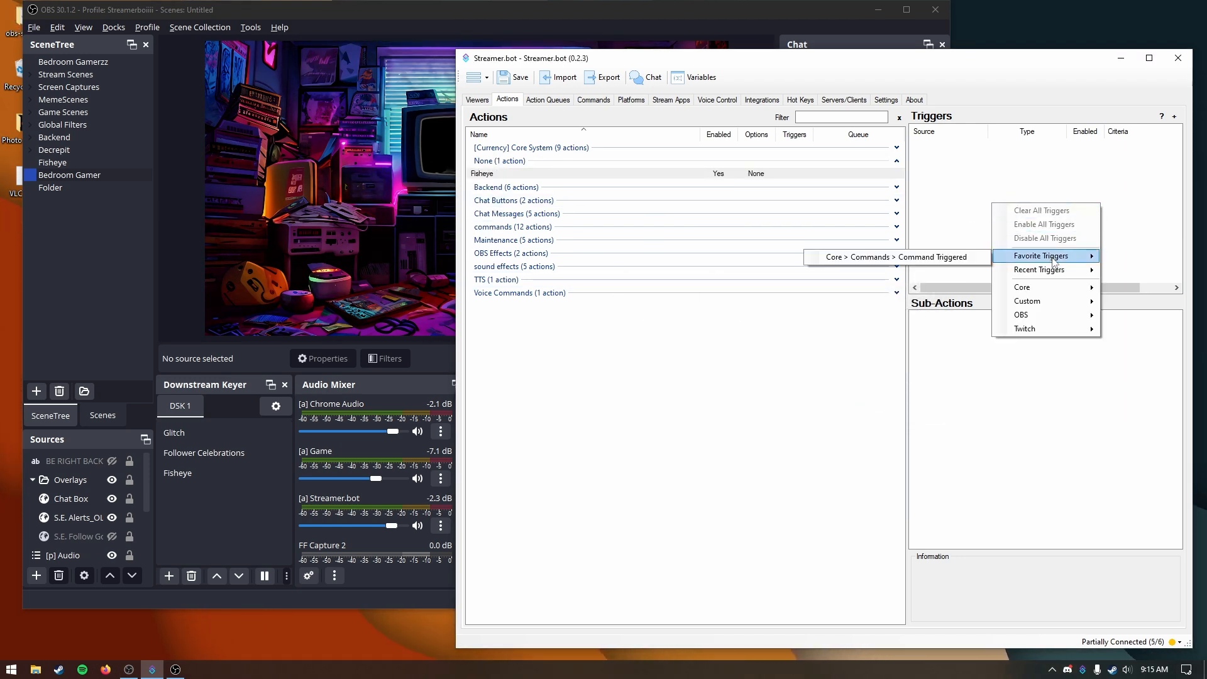
pyautogui.click(984, 258)
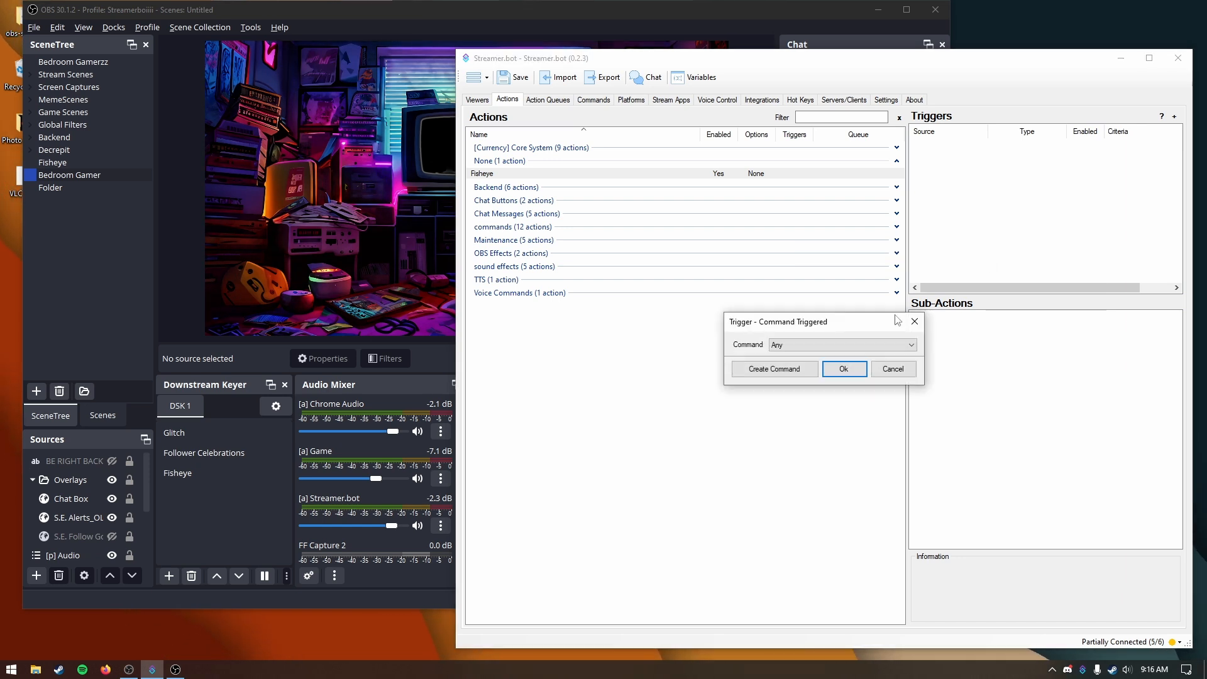
pyautogui.click(885, 344)
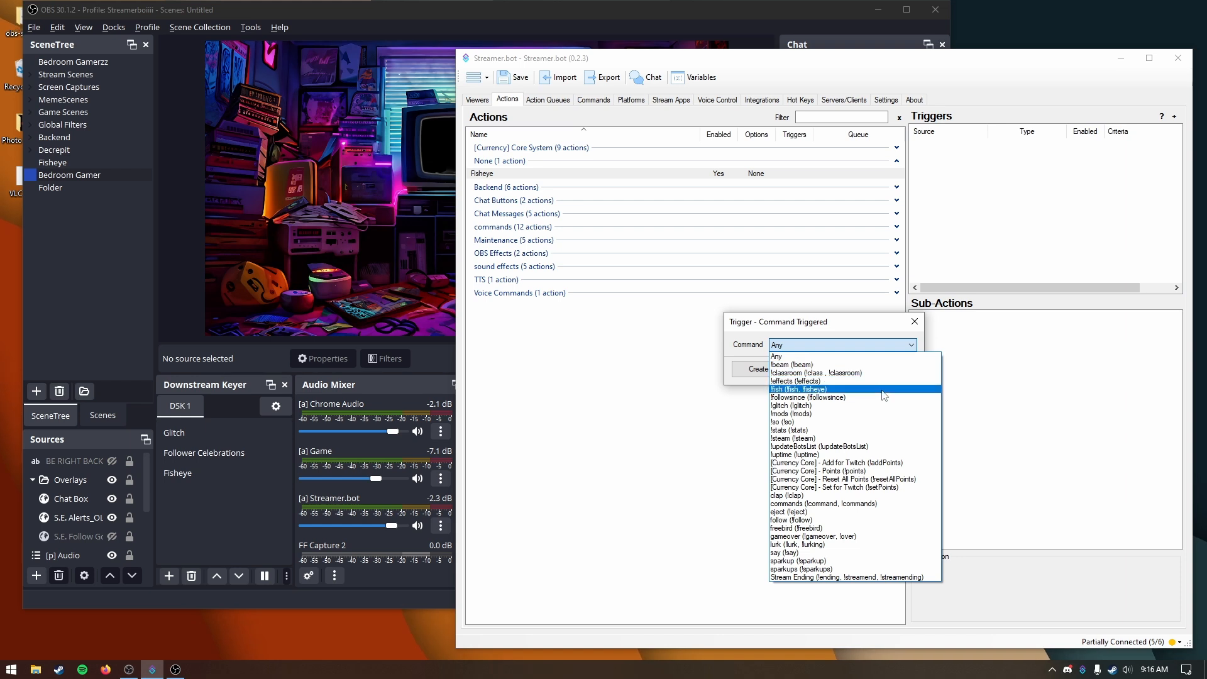
pyautogui.click(883, 390)
pyautogui.click(844, 369)
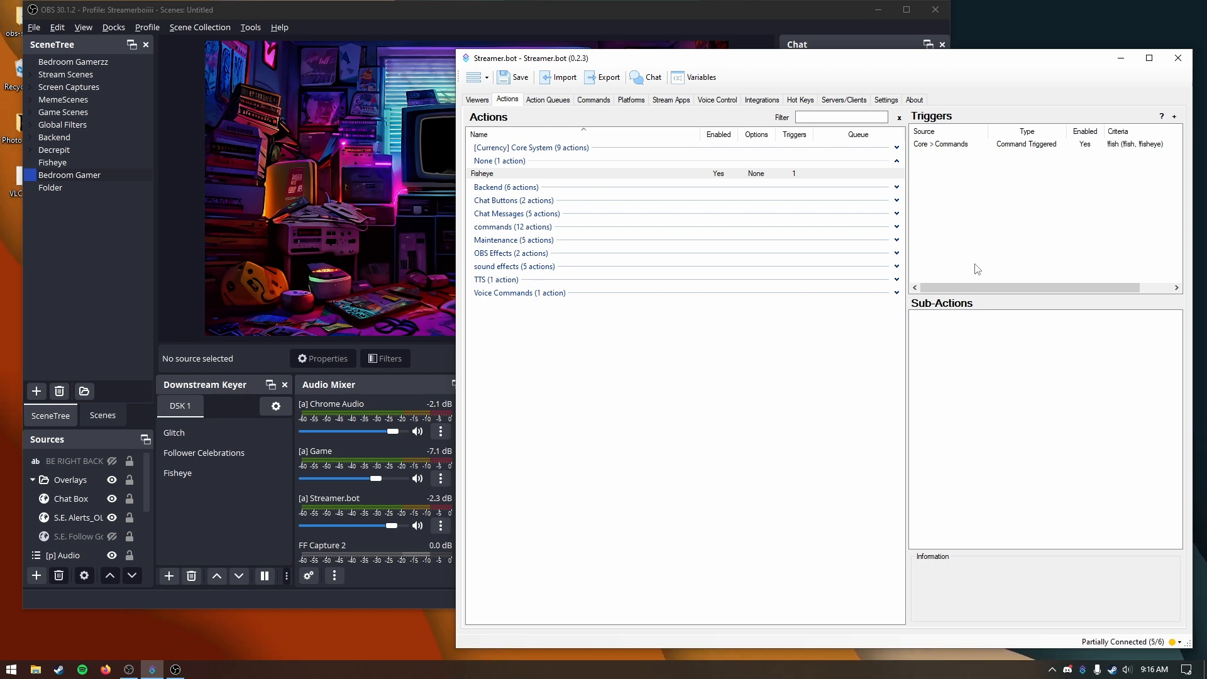
# Step: Add an OBS Raw sub-action, paste the downstream-keyer dsk_select_scene request for DSK 1, and set its scene to Fishseye
pyautogui.rightClick(953, 350)
pyautogui.moveTo(988, 396)
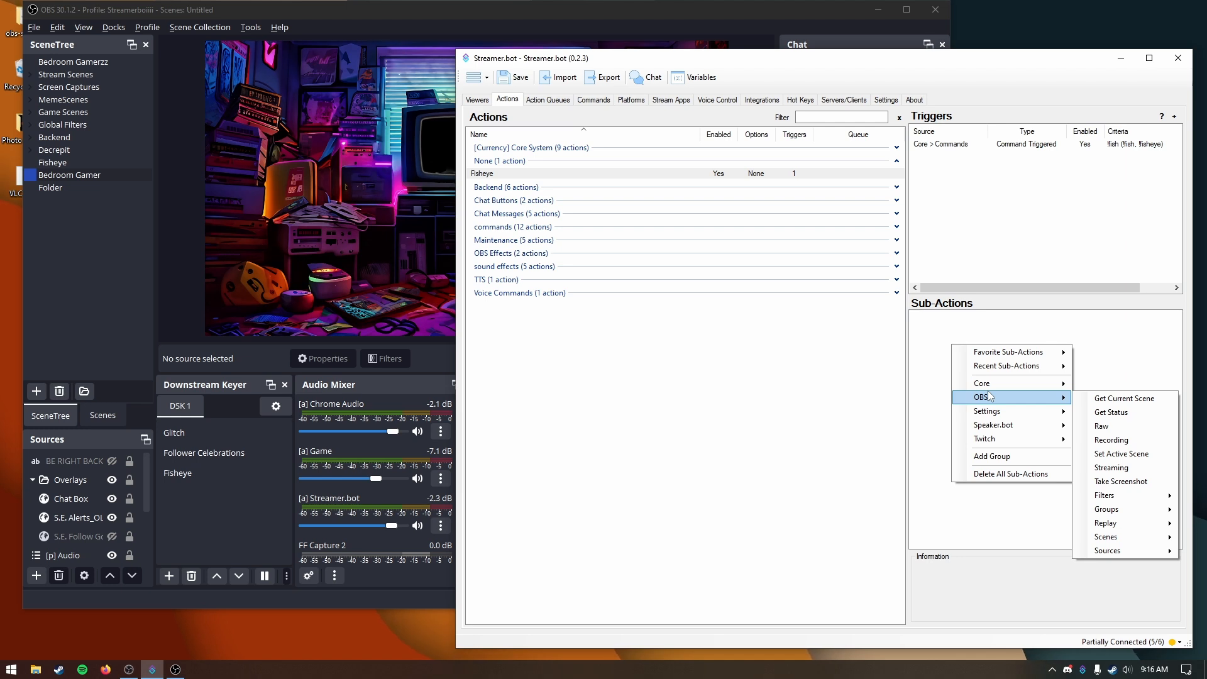
pyautogui.click(1097, 427)
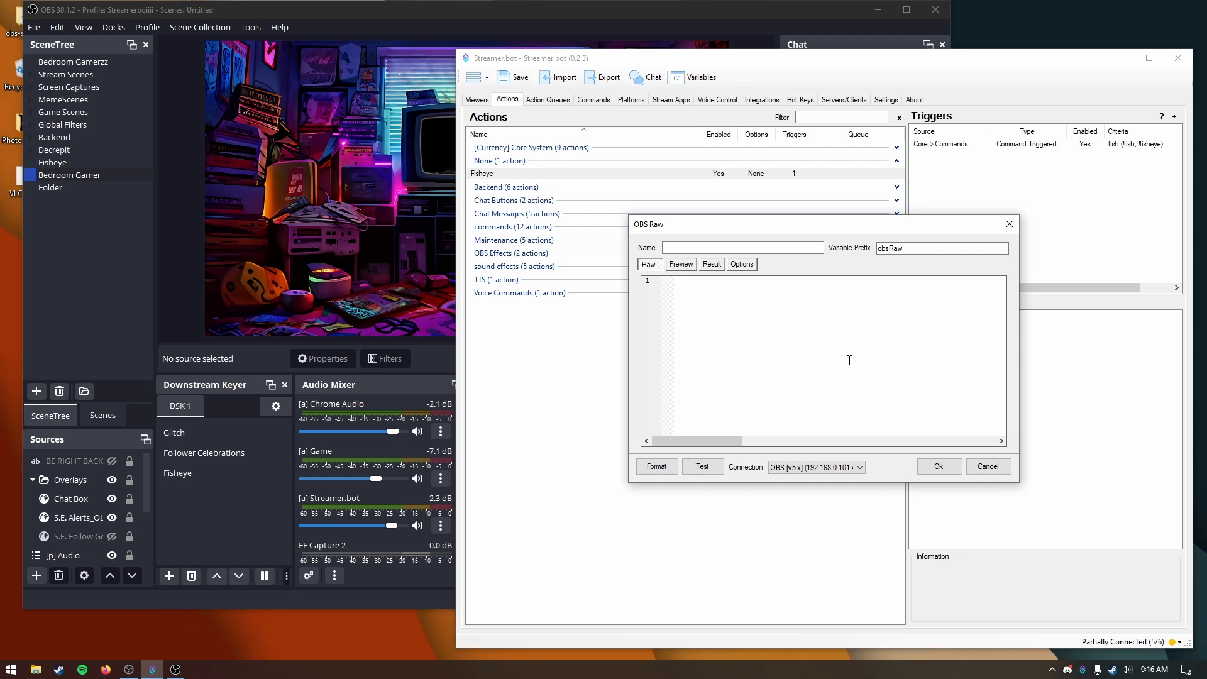
pyautogui.write('{   "requestType": "CallVendorRequest",   "requestData": {     "vendorName": "downstream-keyer",     "requestType": "dsk_select_scene",     "requestData": {       "dsk_name": "DSK 1",       "scene": "Glitch"     }   } }')
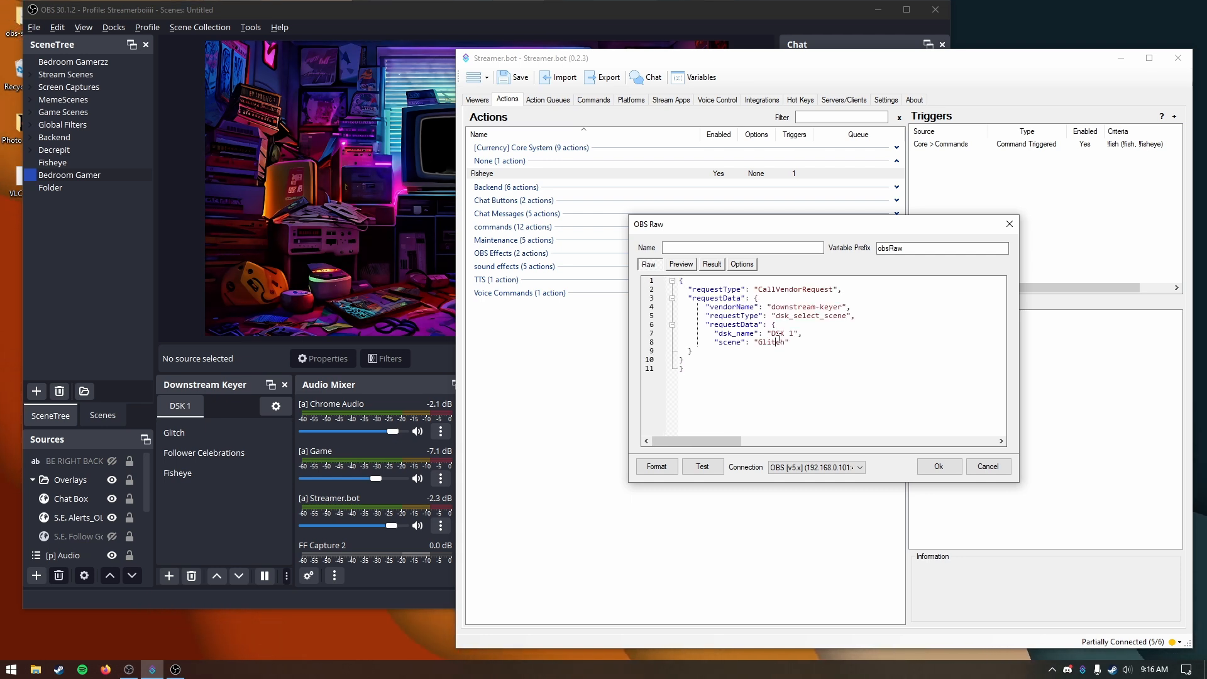
pyautogui.write('Fishseye')
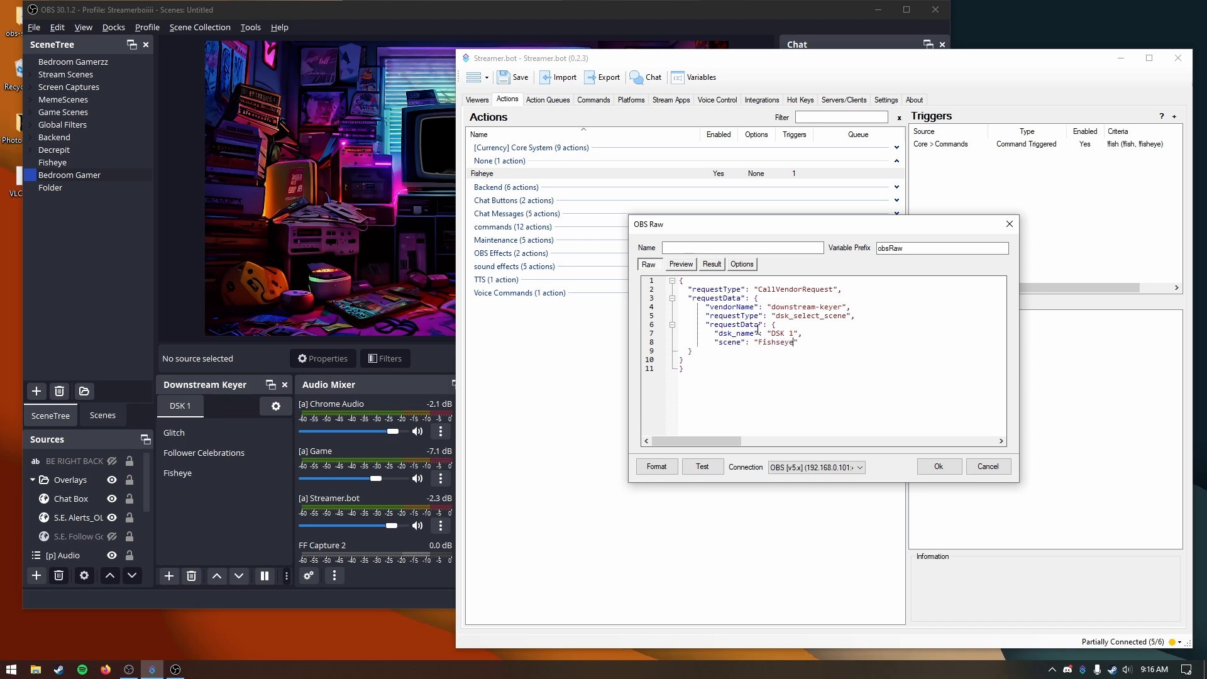
# Step: Compare the request's scene and dsk_name values with the OBS downstream keyer, and test the request
pyautogui.doubleClick(779, 341)
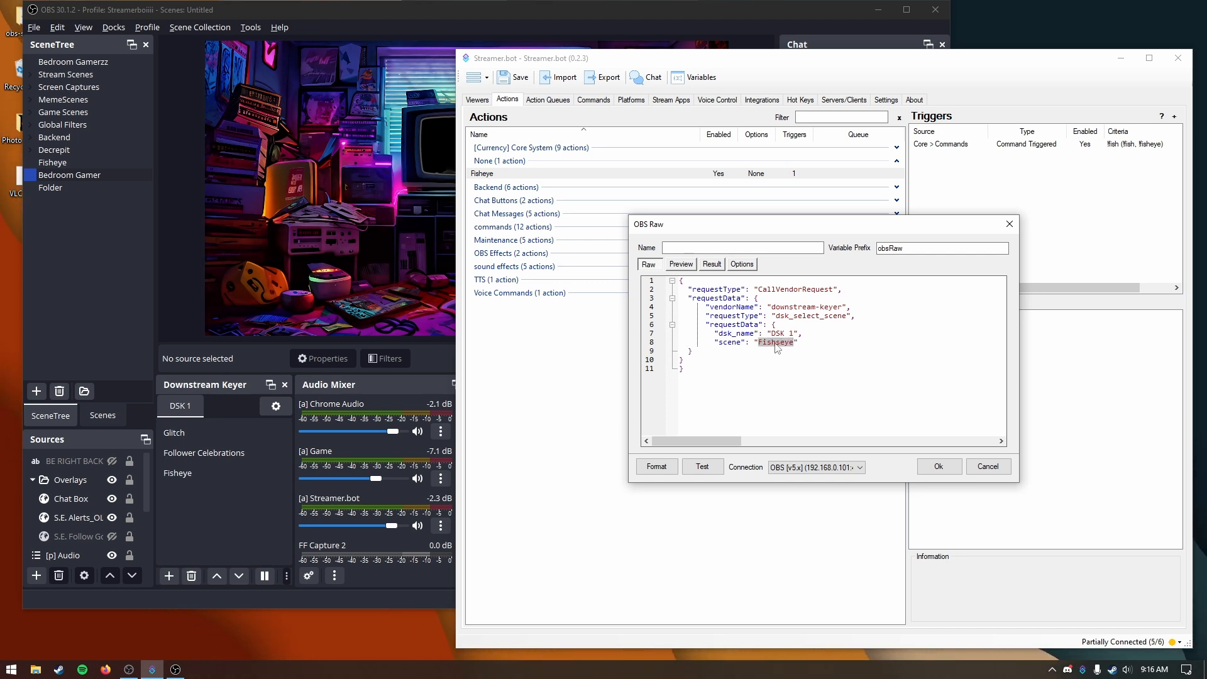
pyautogui.click(180, 481)
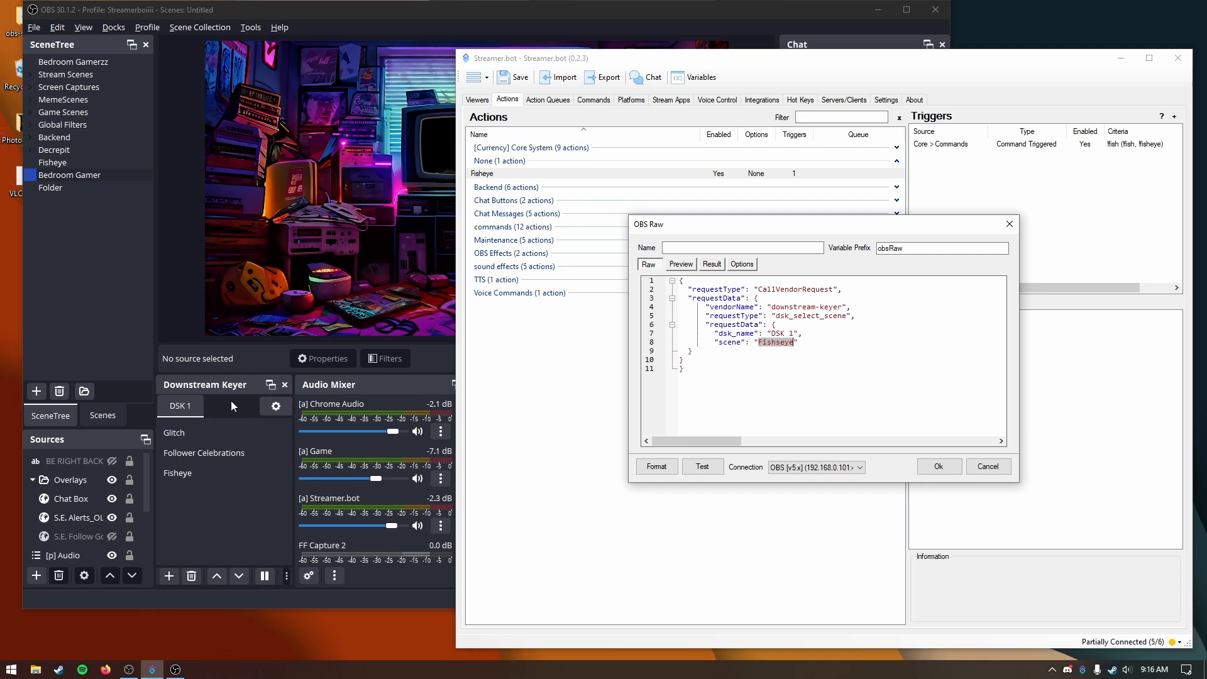
pyautogui.moveTo(794, 330); pyautogui.dragTo(768, 333)
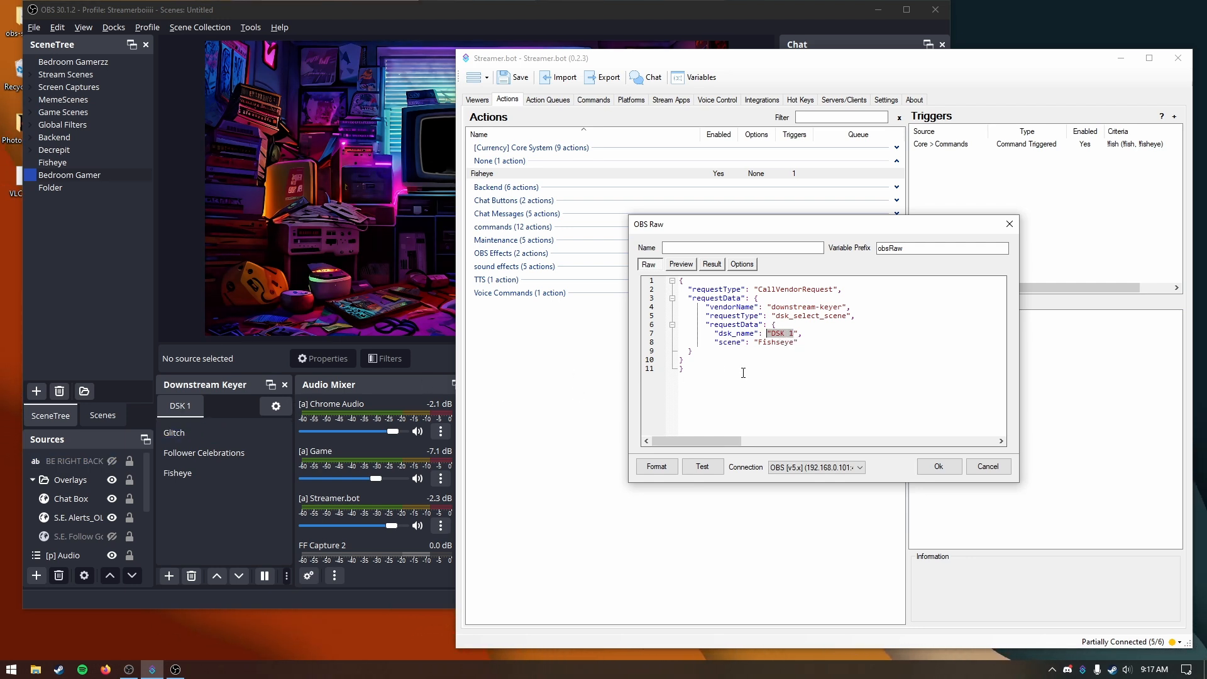
pyautogui.click(701, 407)
pyautogui.click(696, 468)
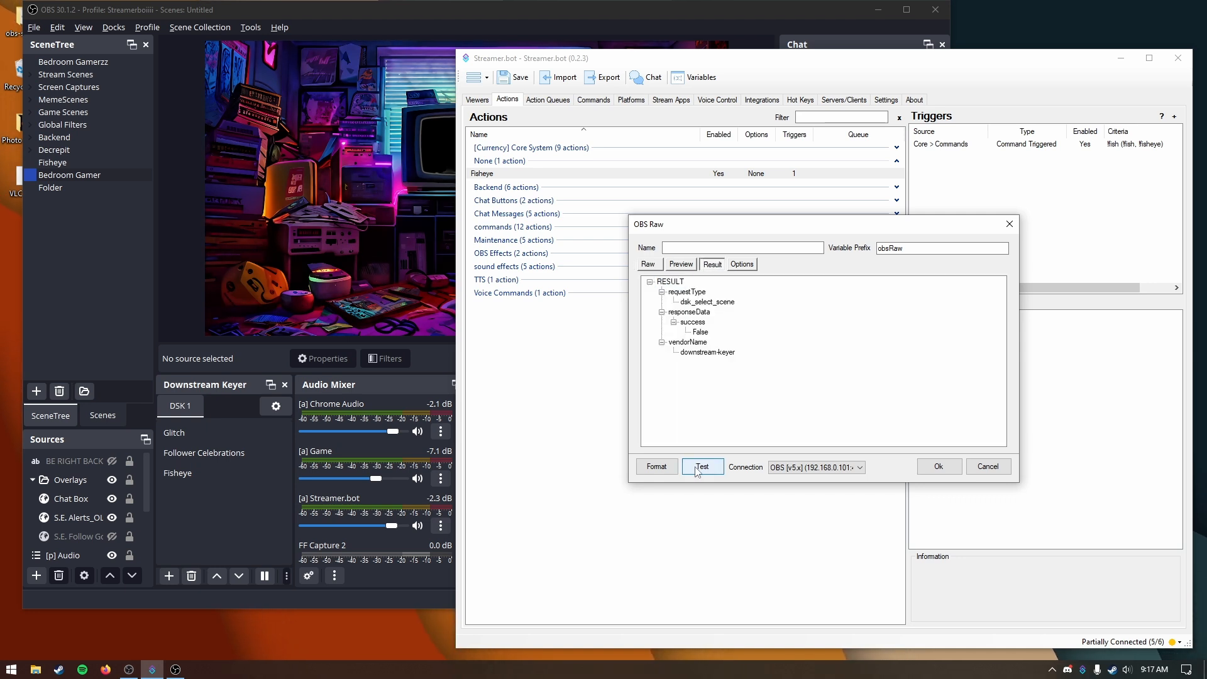
# Step: Return to the raw request with the scene Fisheye, test it again and save the sub-action
pyautogui.click(647, 269)
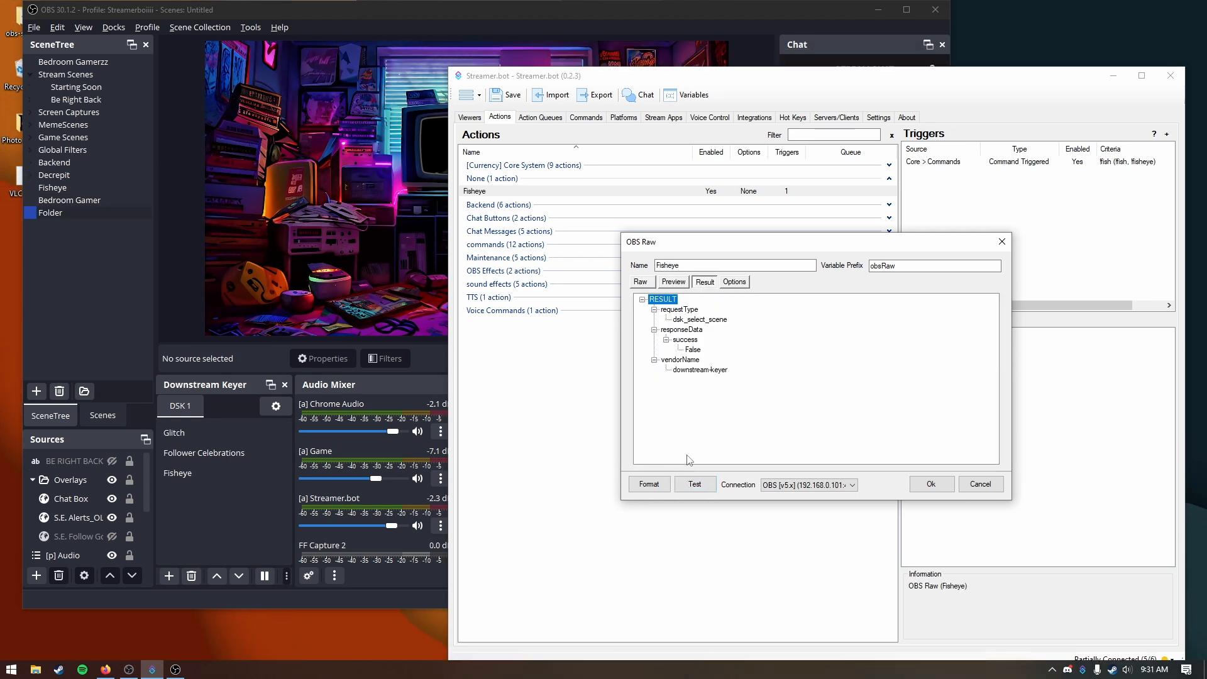
pyautogui.click(645, 284)
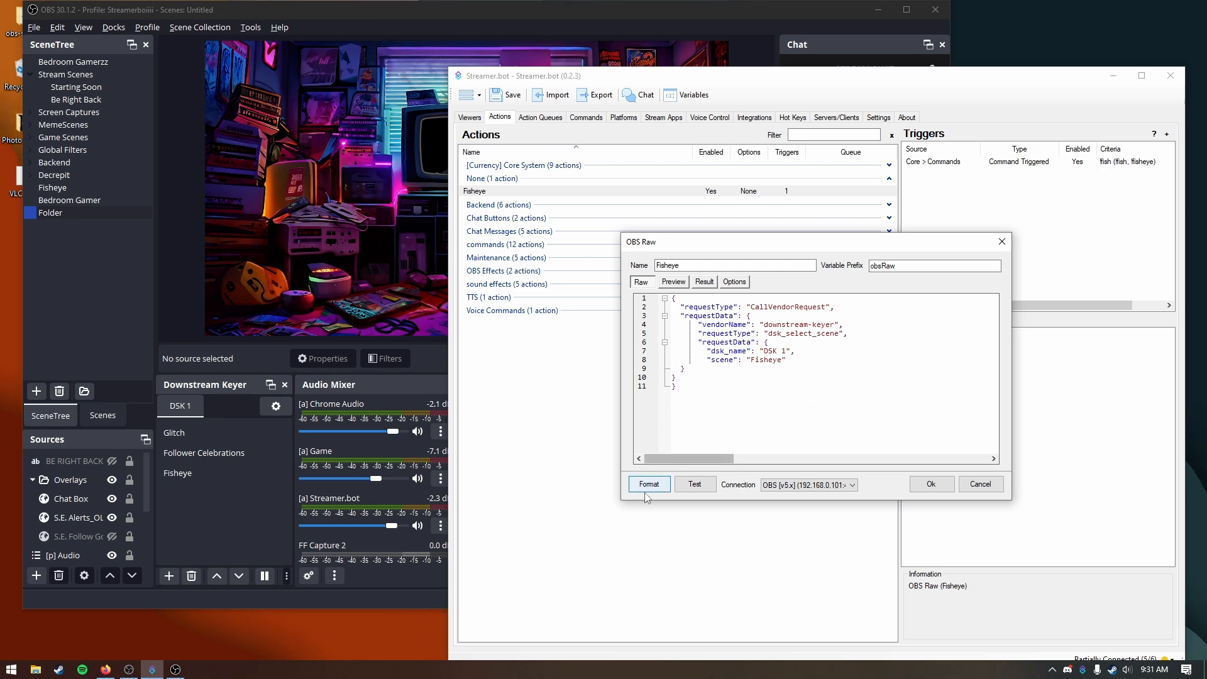
pyautogui.click(694, 489)
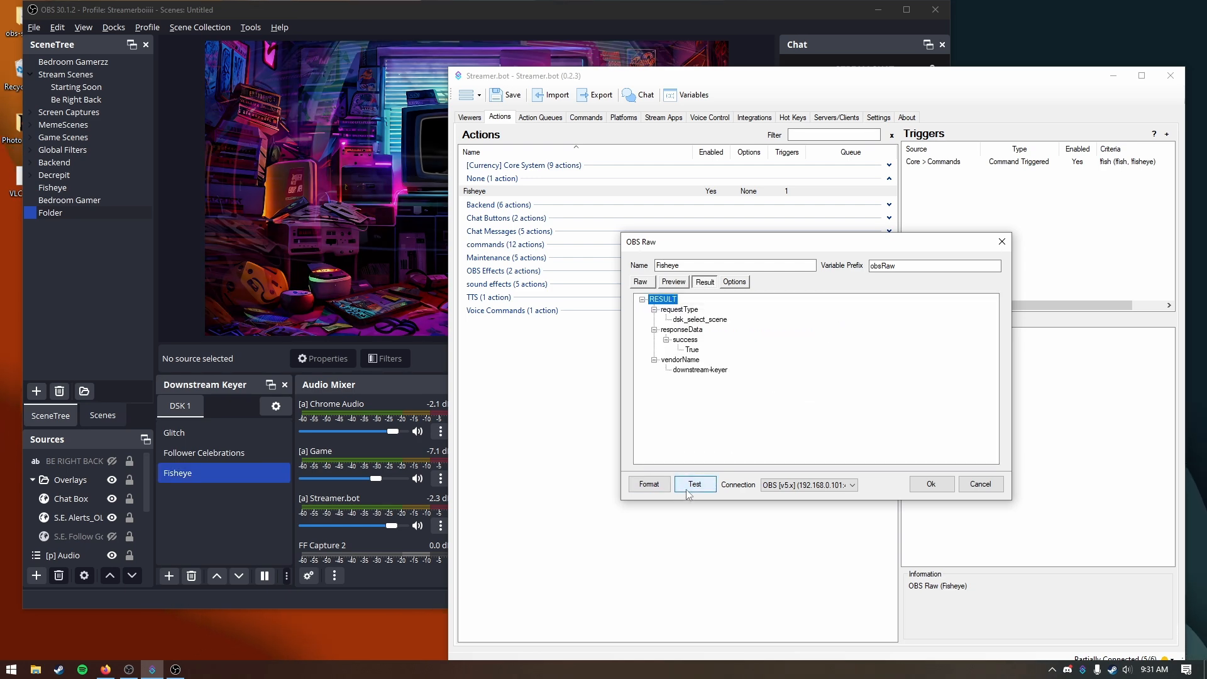
pyautogui.click(930, 486)
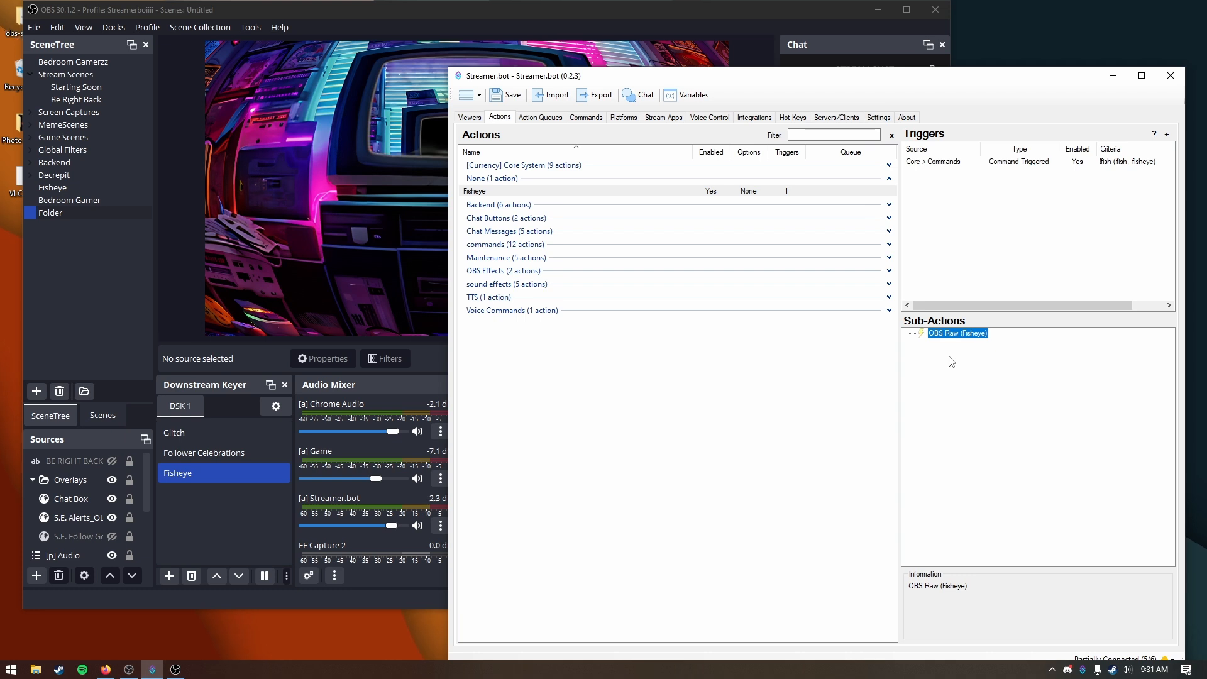
# Step: Add a Delay sub-action of 3000 ms after the OBS Raw sub-action
pyautogui.rightClick(947, 363)
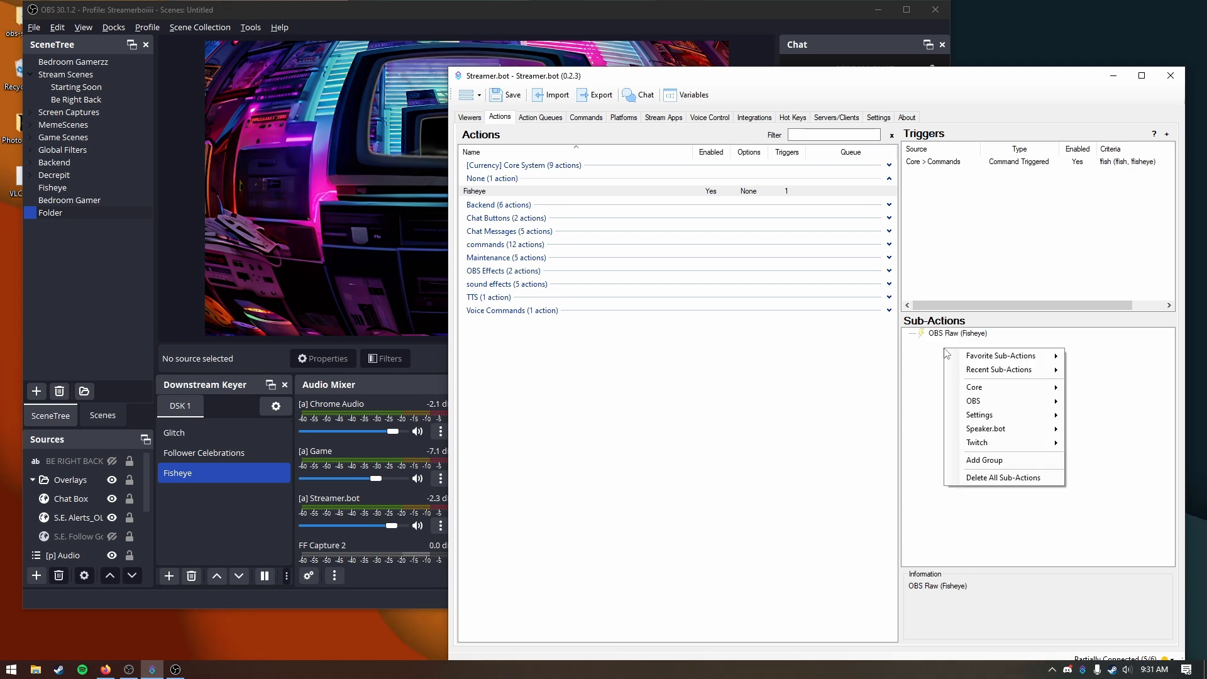
pyautogui.moveTo(980, 385)
pyautogui.click(1137, 398)
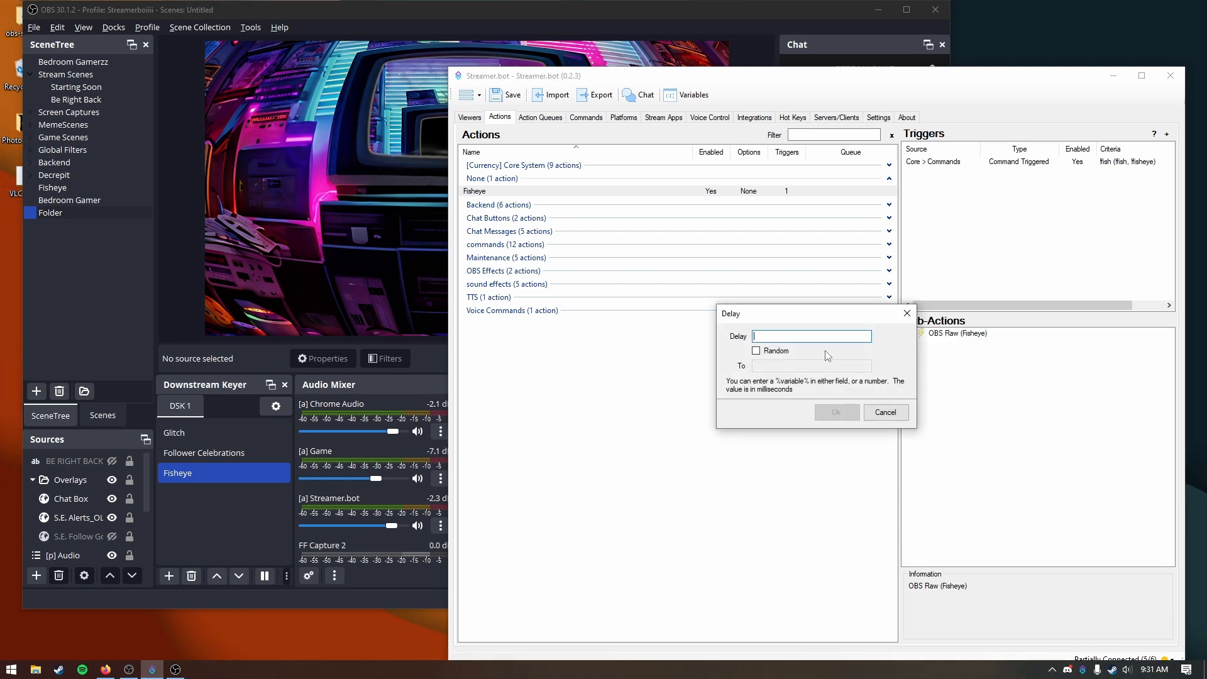
pyautogui.press('Return')
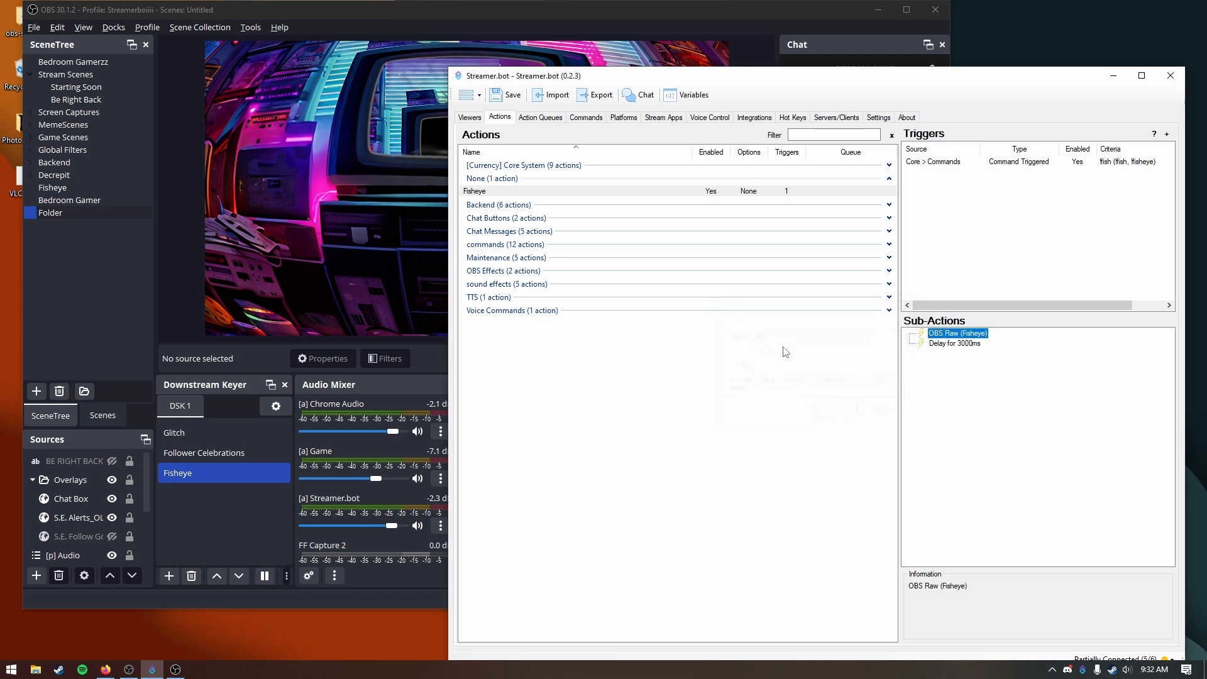
# Step: Duplicate the OBS Raw (Fisheye) sub-action and open the copy below the delay for editing
pyautogui.rightClick(969, 340)
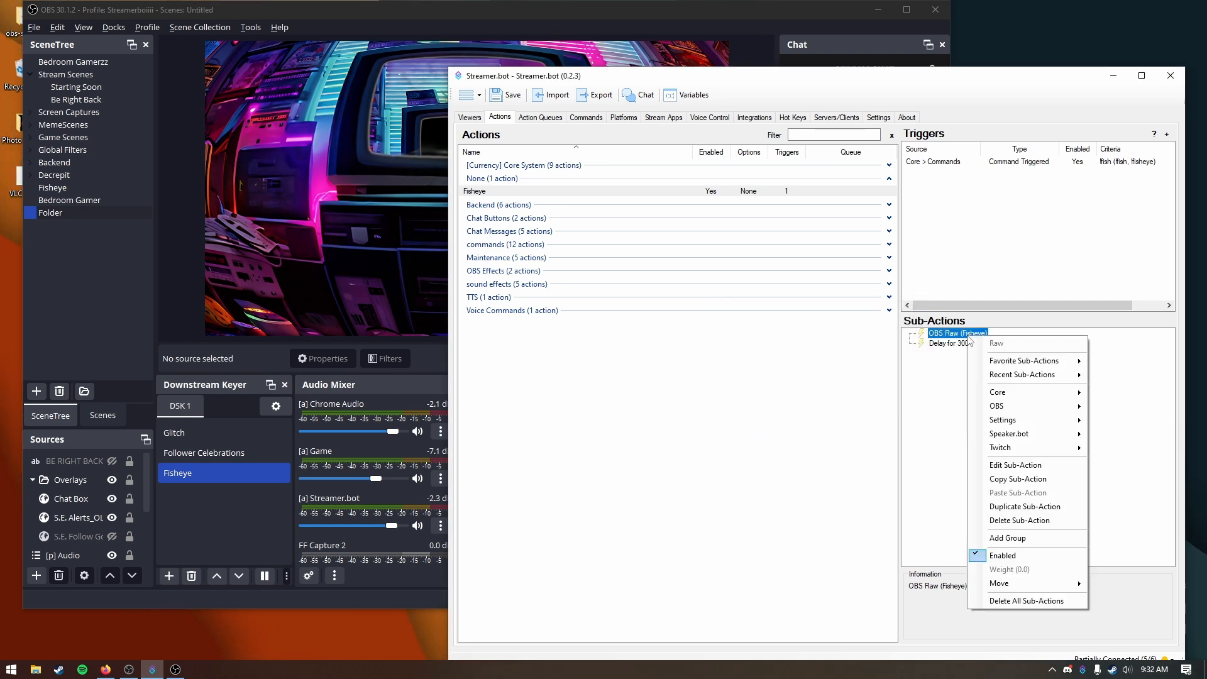
pyautogui.click(1032, 514)
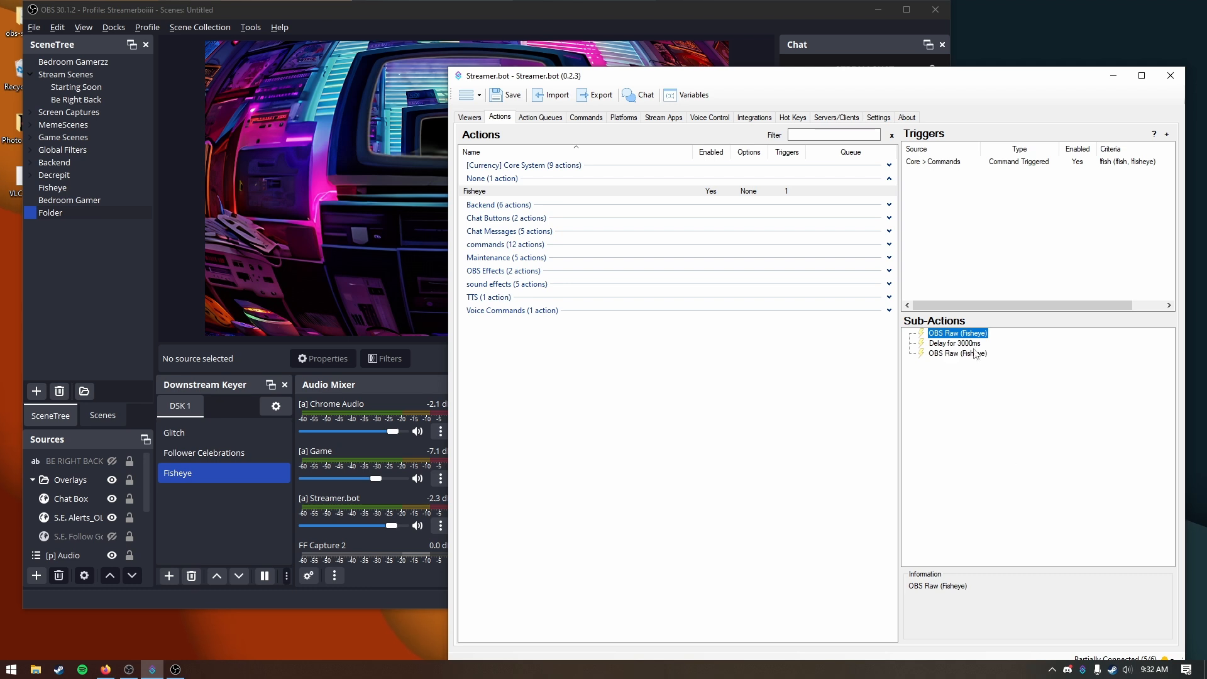
pyautogui.click(977, 353)
pyautogui.click(976, 354)
pyautogui.doubleClick(976, 354)
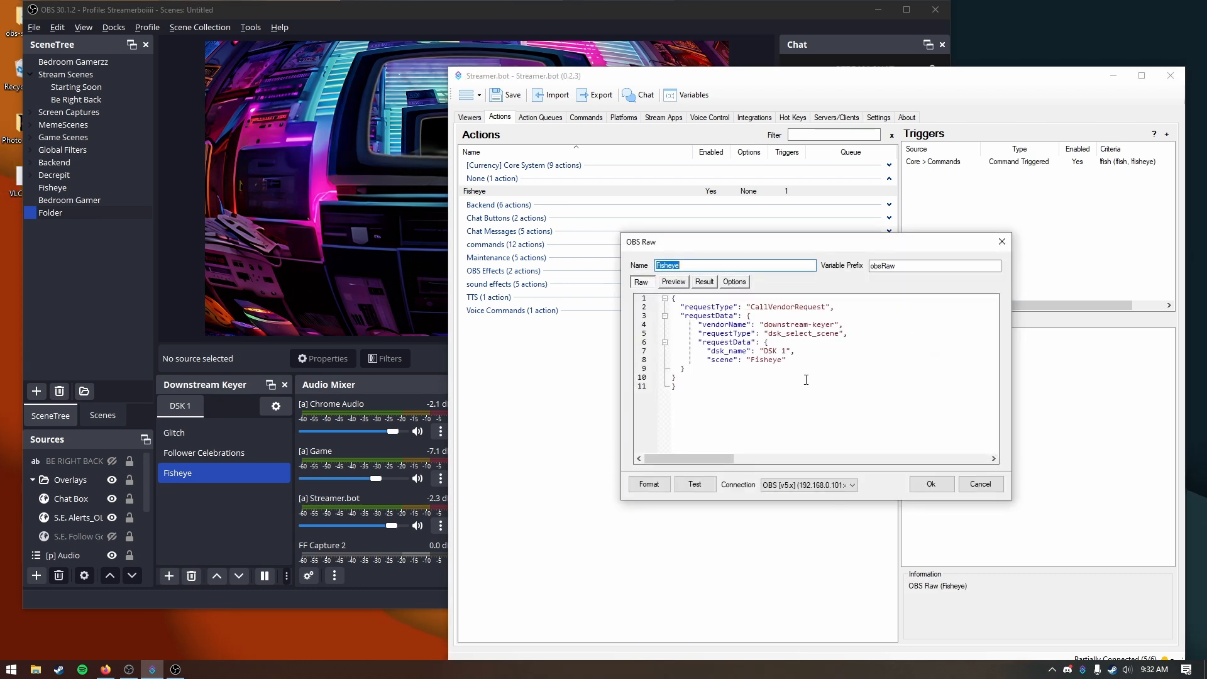
# Step: Clear the scene name between the quotes in the copied request, then test and save it
pyautogui.click(764, 364)
pyautogui.doubleClick(764, 360)
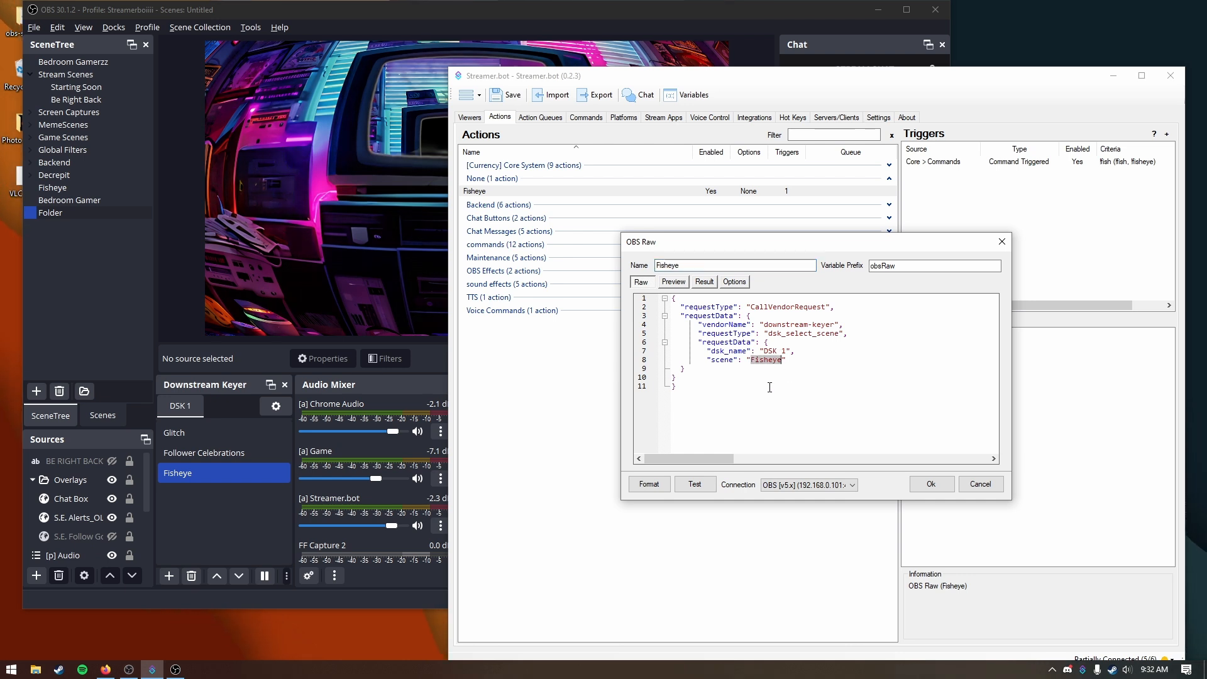
pyautogui.press('BackSpace')
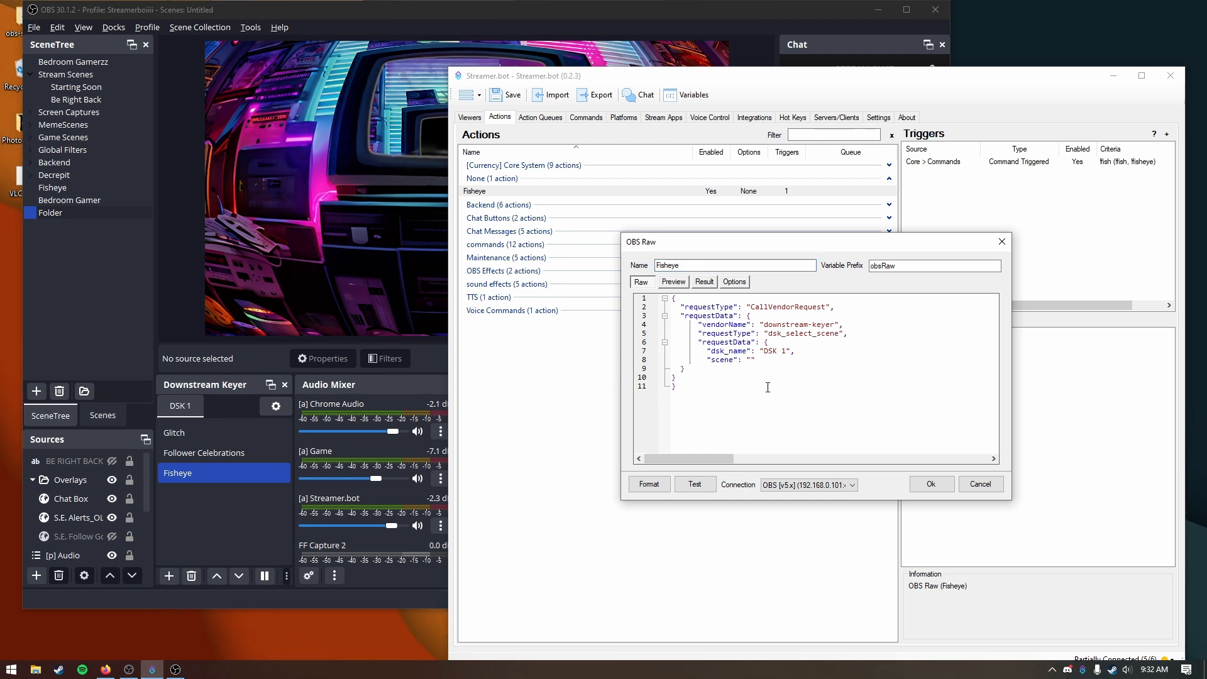
pyautogui.doubleClick(746, 359)
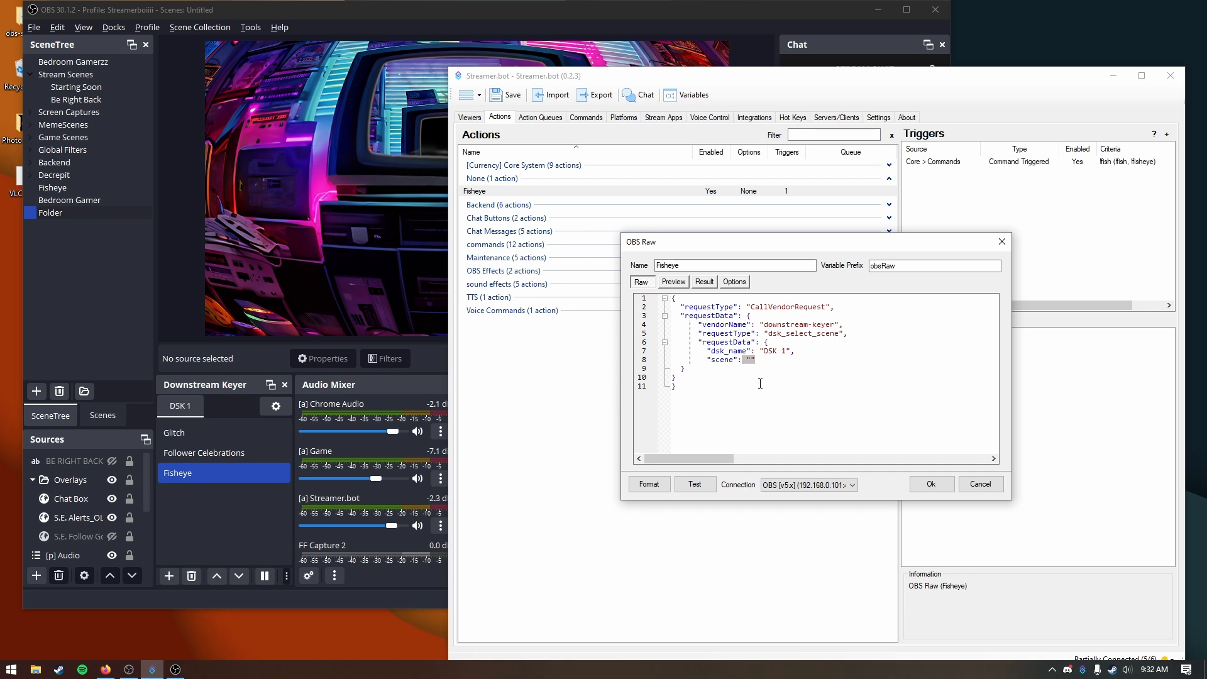
pyautogui.click(757, 367)
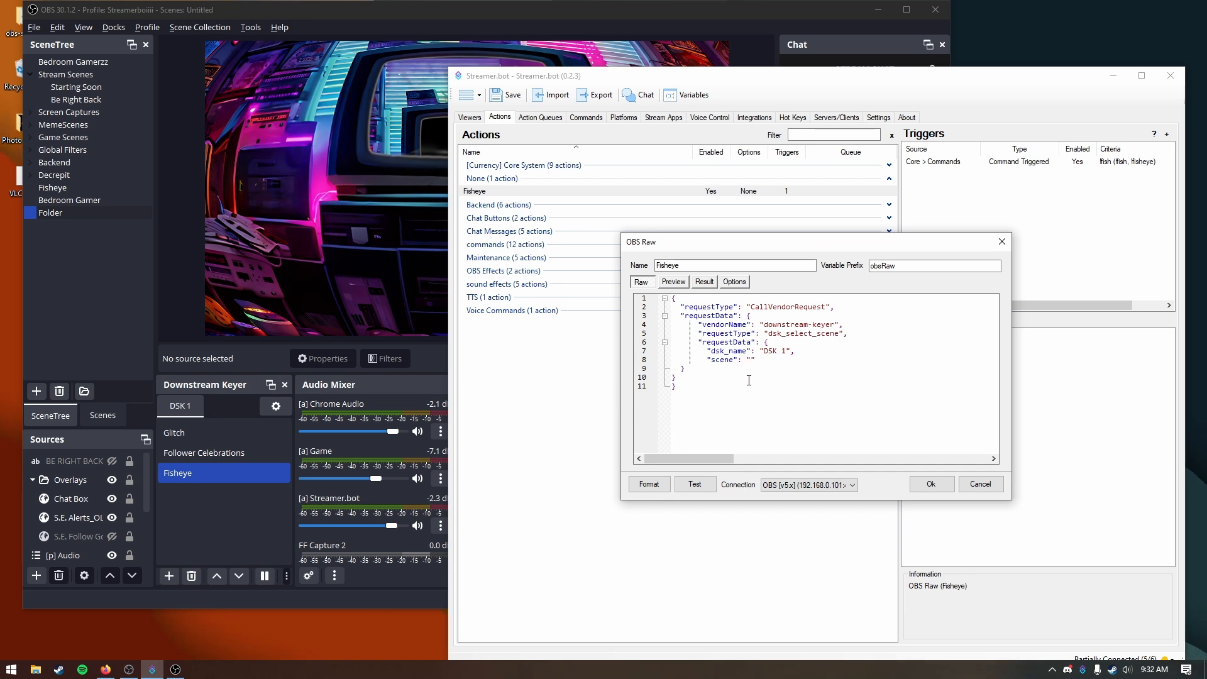
pyautogui.click(693, 489)
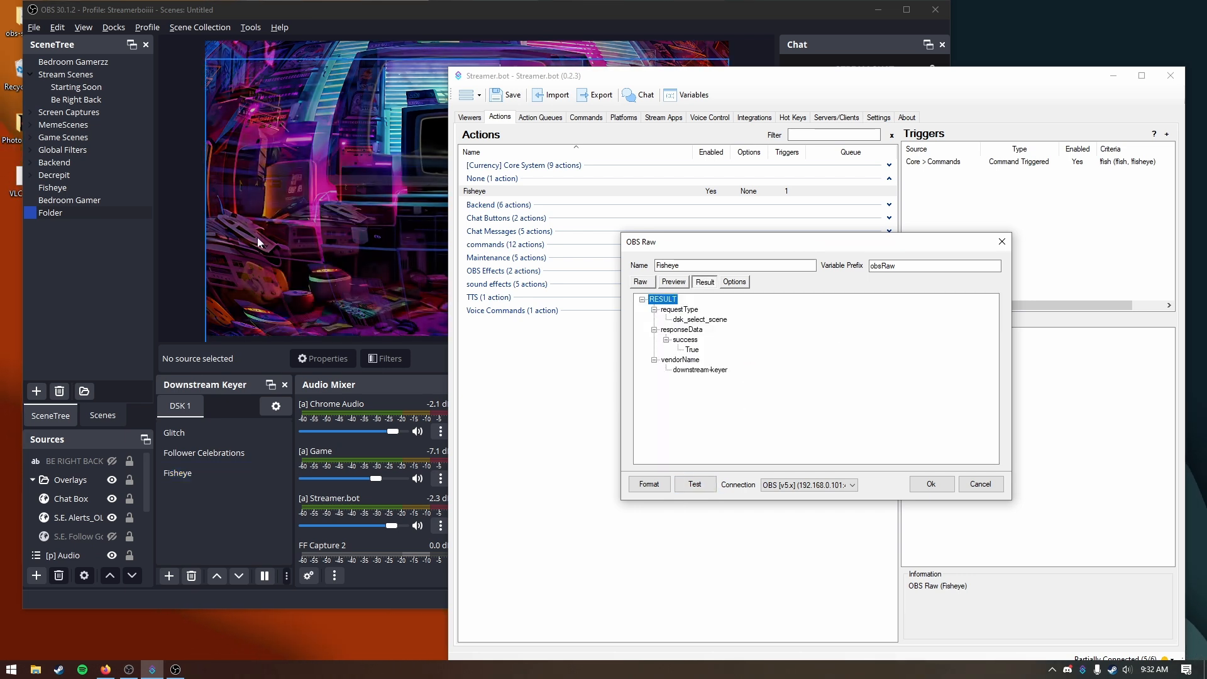
pyautogui.click(943, 486)
# Step: Switch to OBS and send !fish in the stream chat to test the command
pyautogui.hotkey('alt', 'Tab')
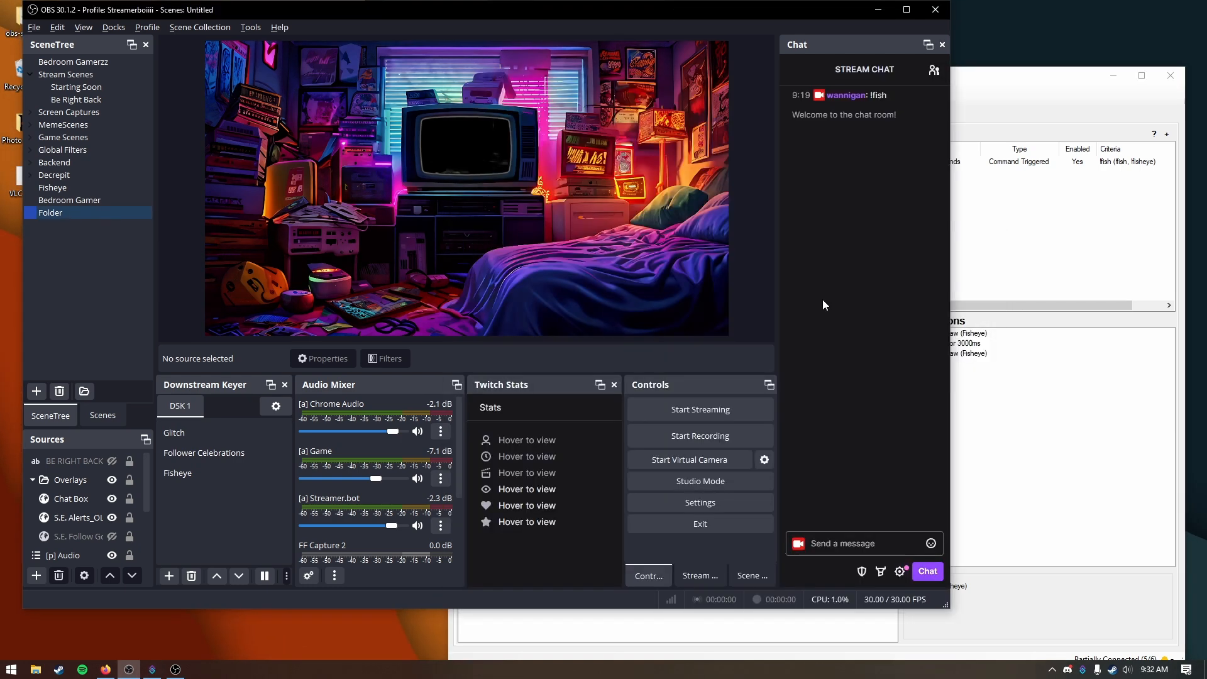
pyautogui.click(839, 536)
pyautogui.write('!')
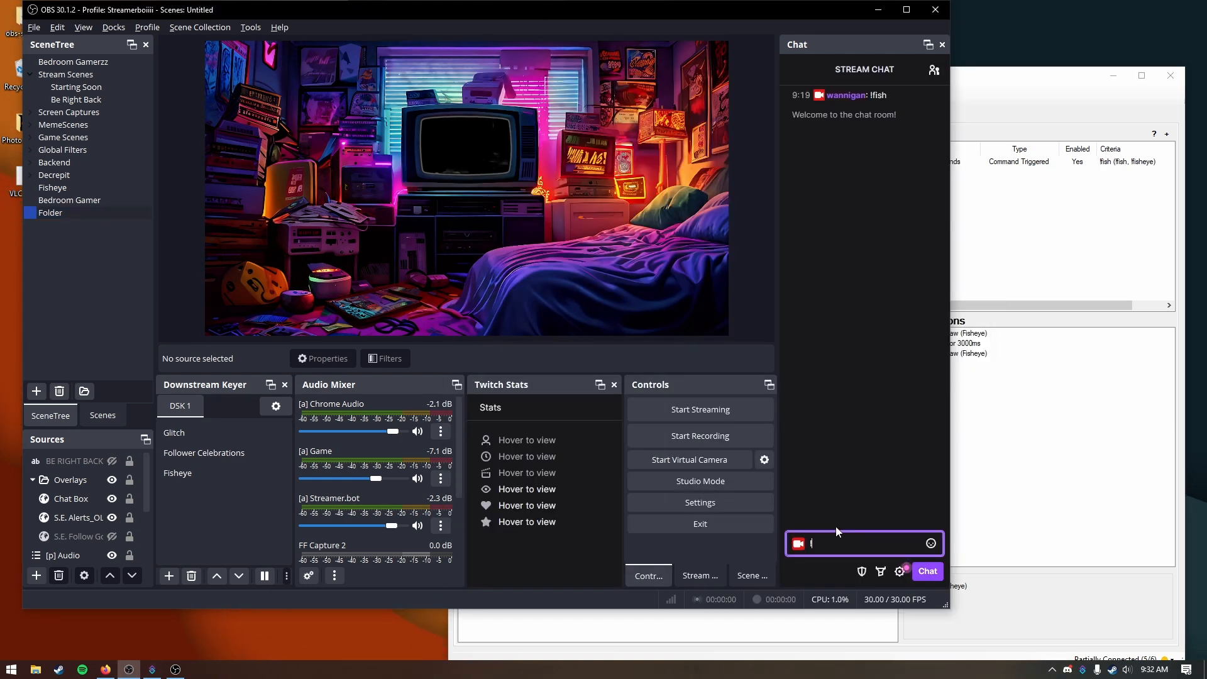
pyautogui.write('fish')
pyautogui.press('Return')
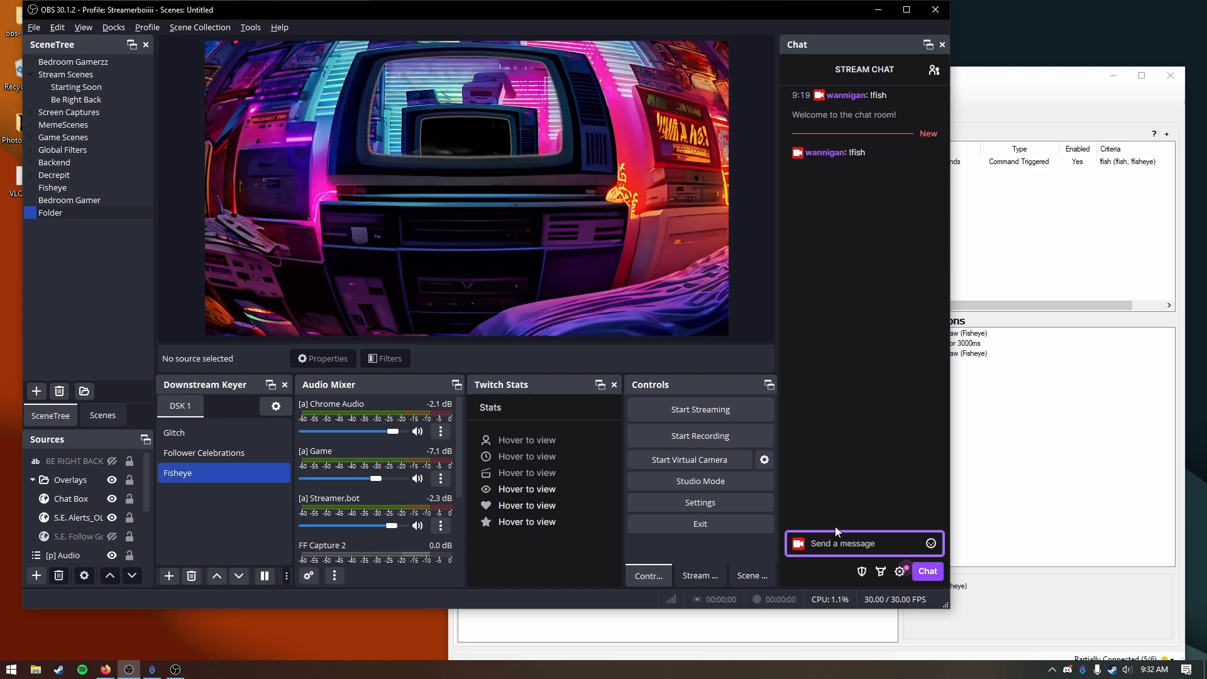